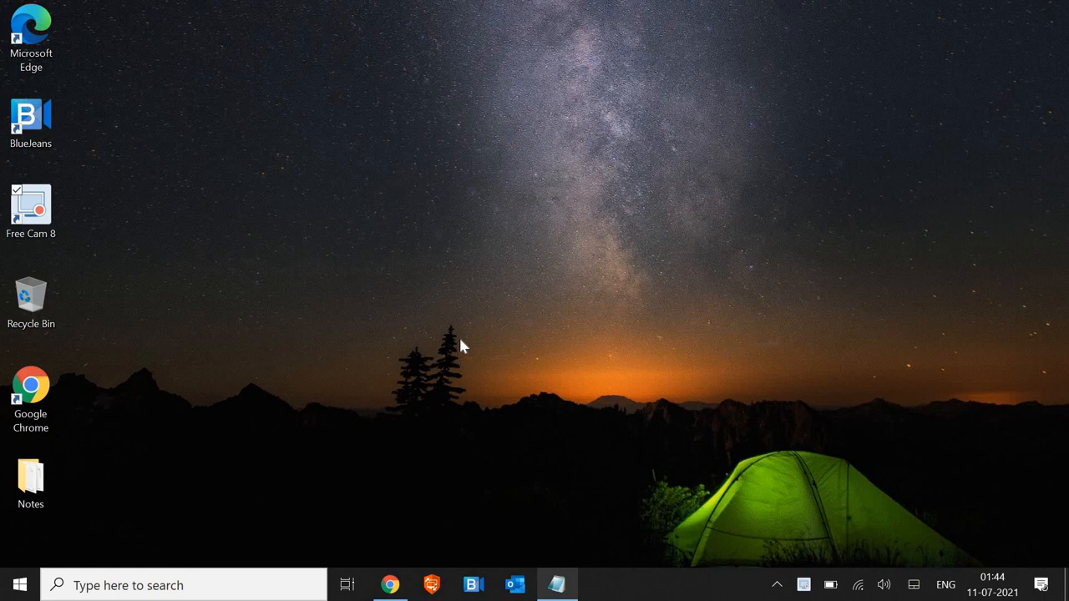
# Step: Open the Performance Options from the advanced system settings
pyautogui.click(114, 589)
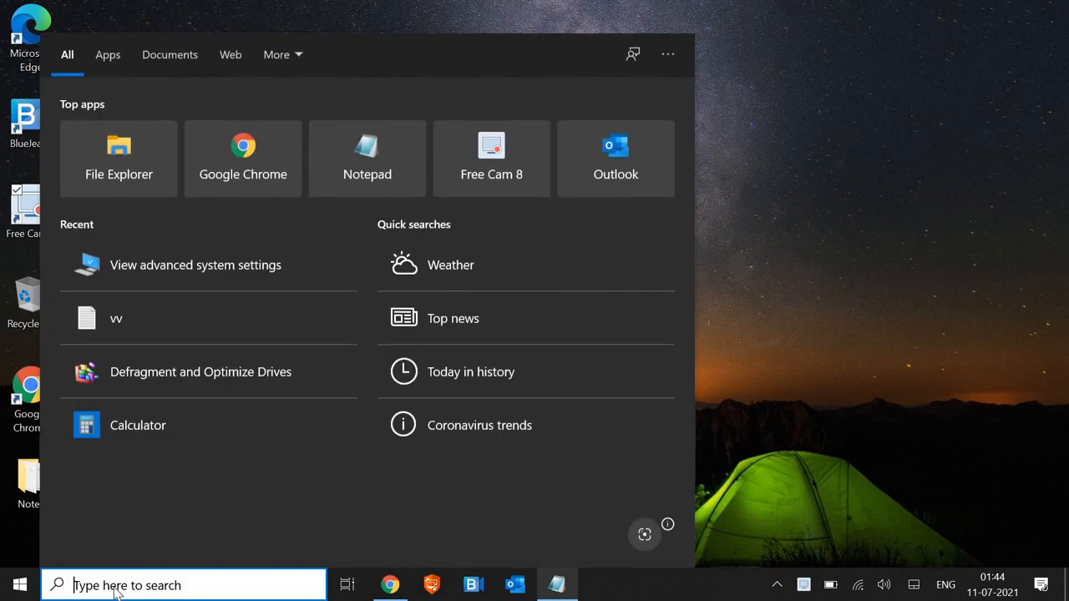
pyautogui.write('view')
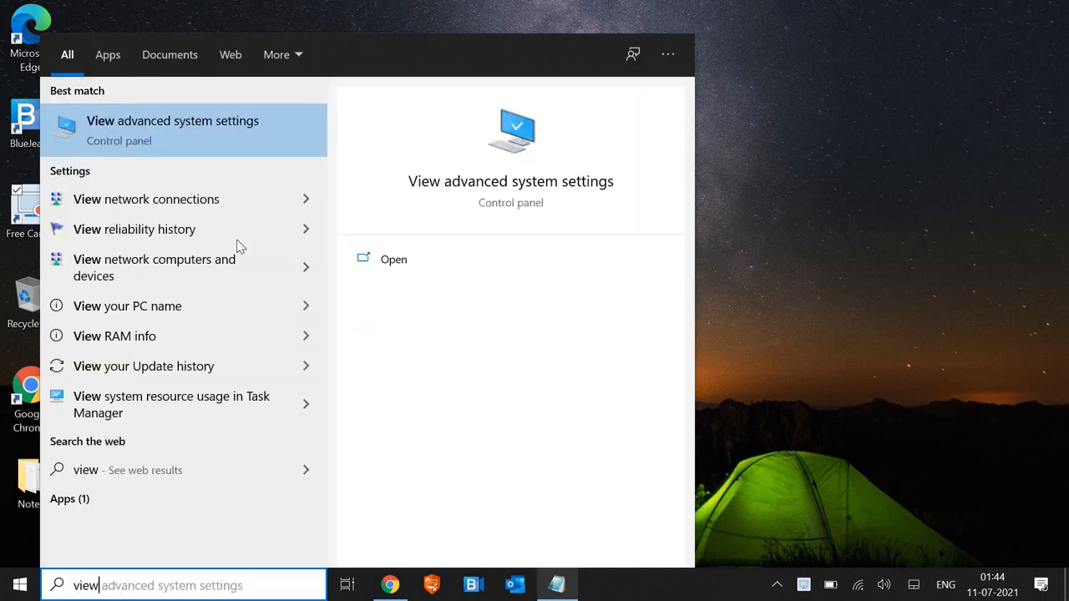
pyautogui.click(222, 139)
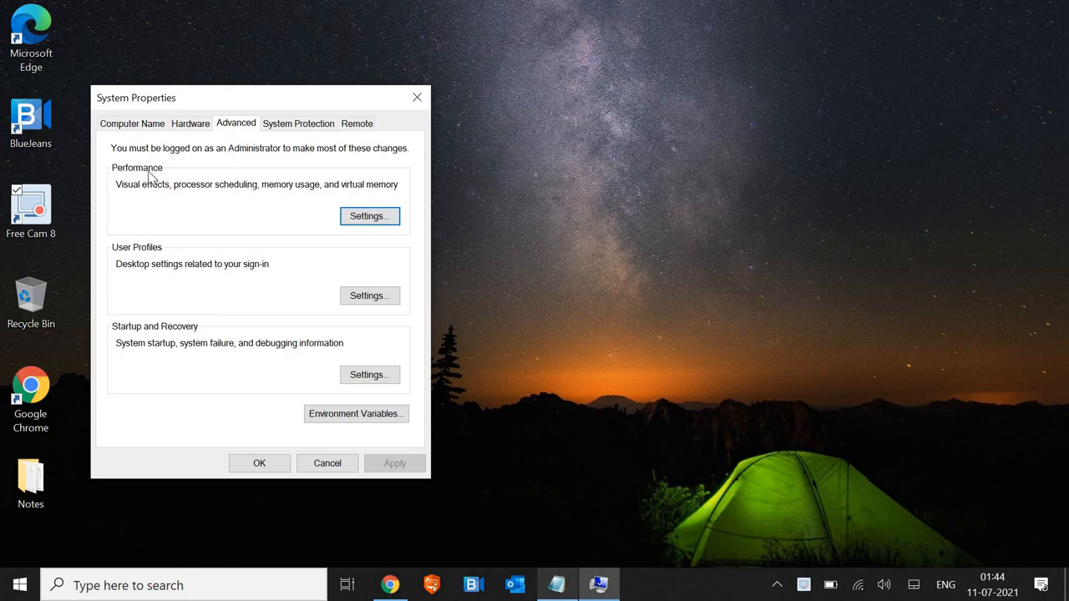
pyautogui.click(364, 218)
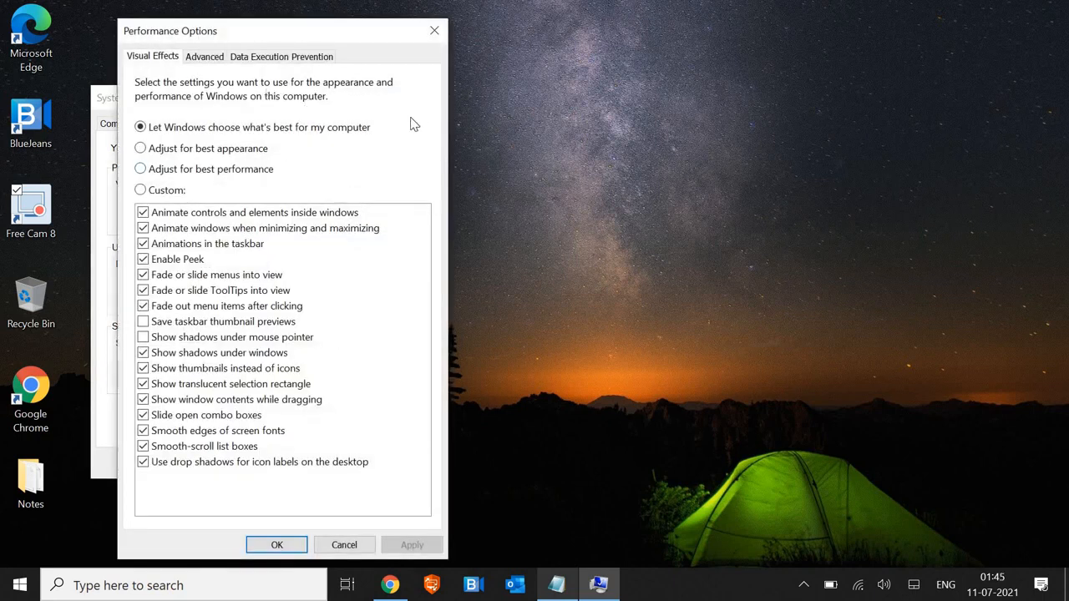
# Step: Try the Adjust for best performance visual effects setting, and cancel out of Performance Options and System Properties
pyautogui.click(140, 170)
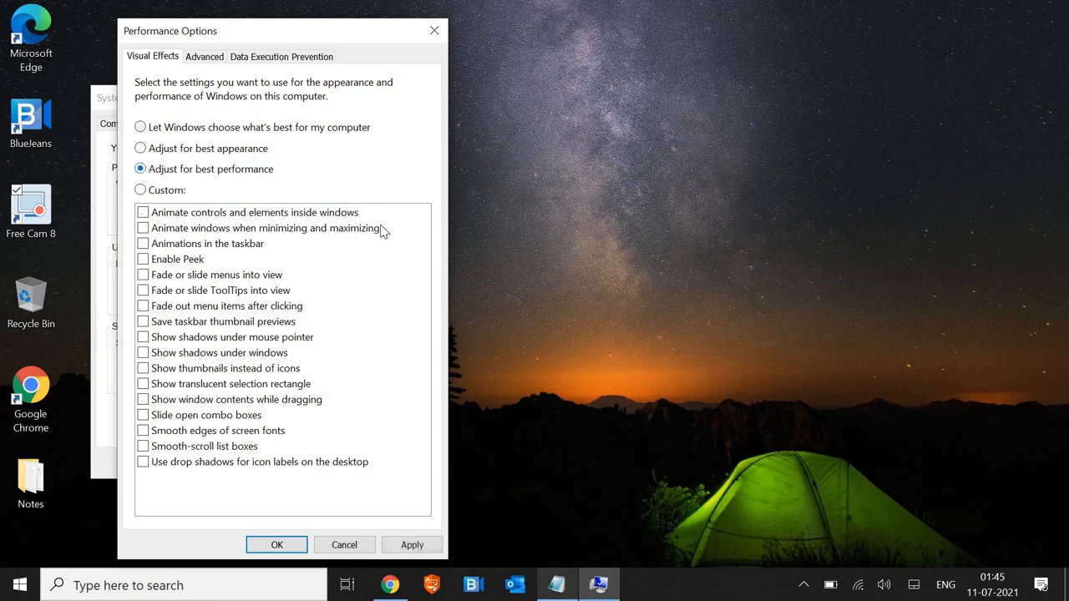
pyautogui.click(415, 548)
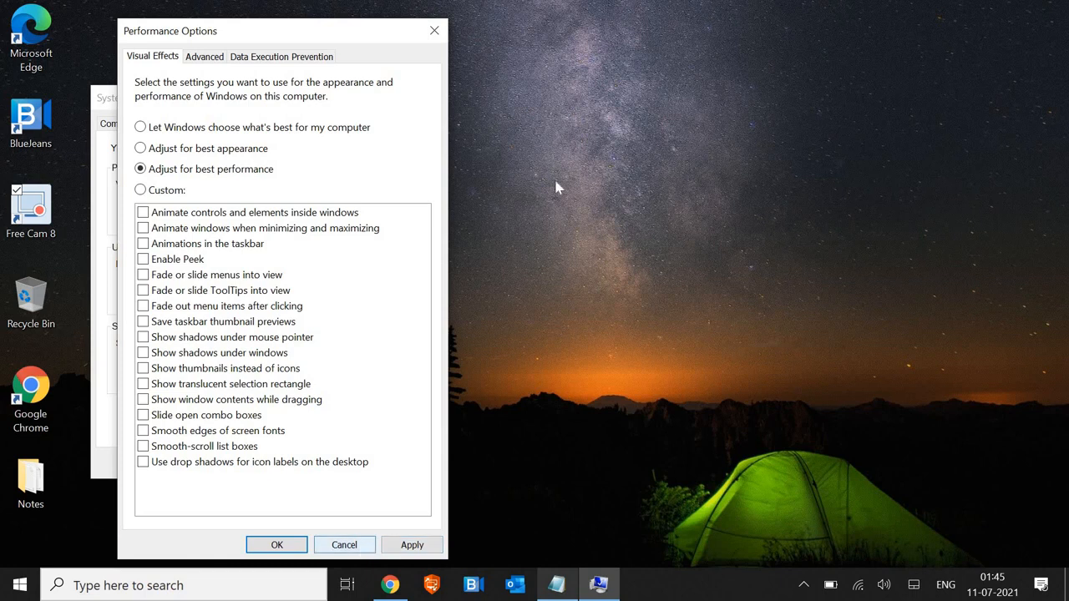
pyautogui.click(349, 546)
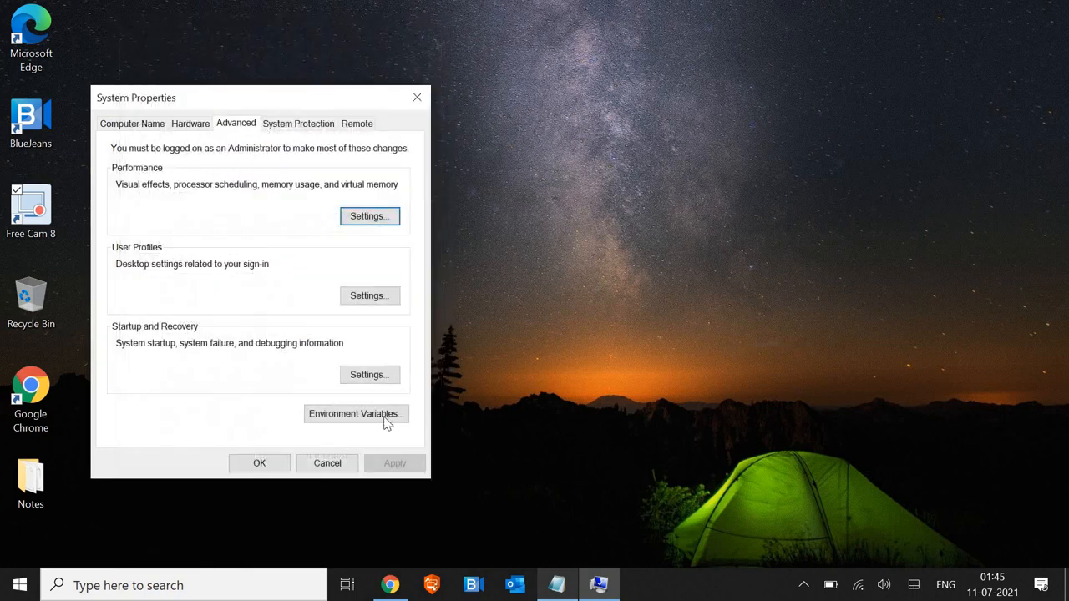
pyautogui.click(343, 464)
# Step: Open the Notifications & actions settings and look through the list of notification senders
pyautogui.click(171, 585)
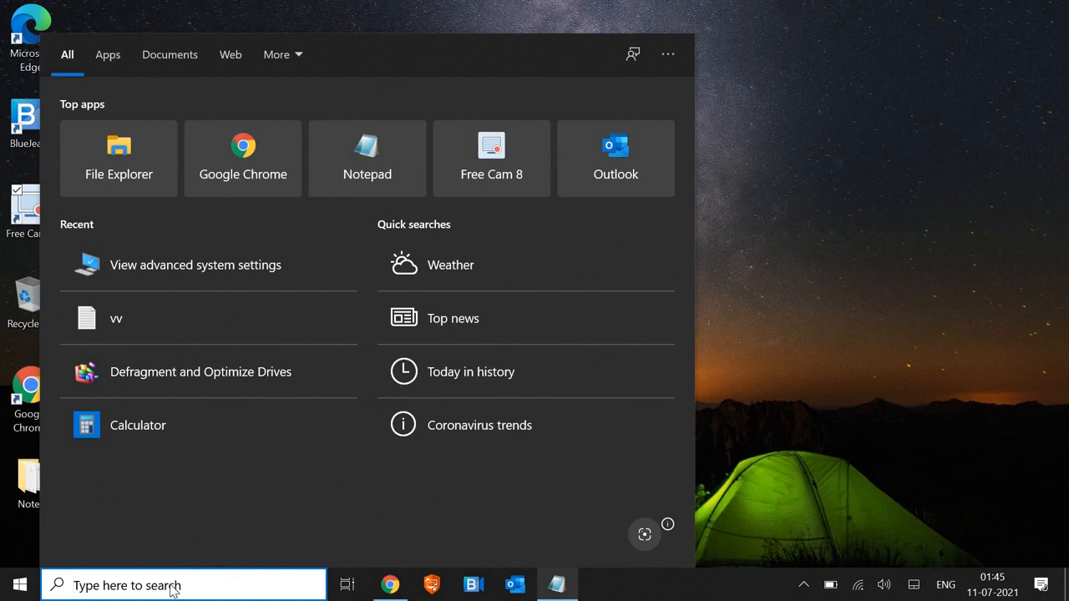
pyautogui.write('noti')
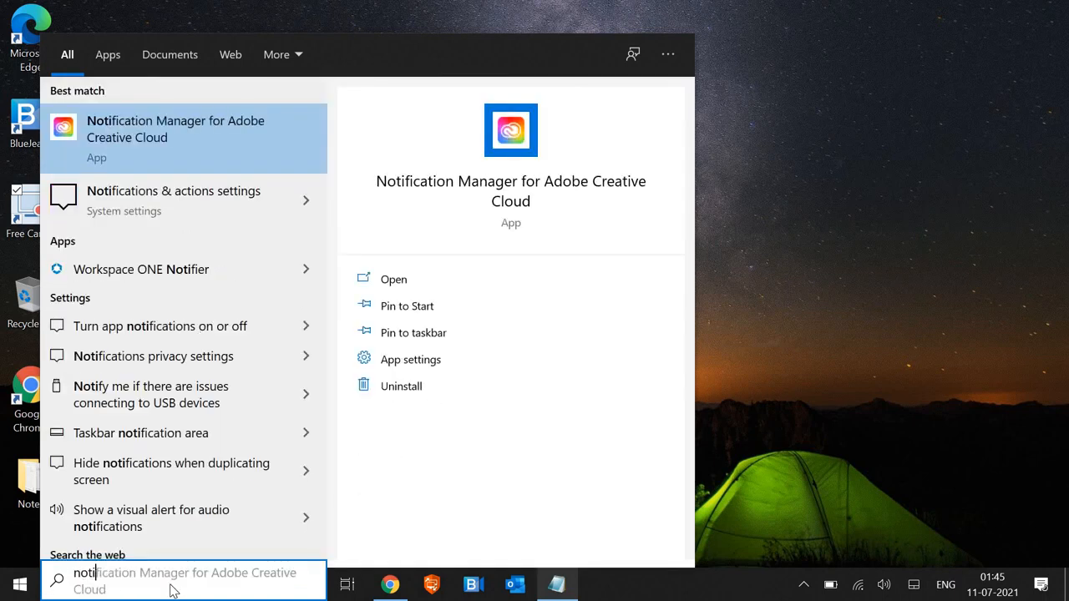
pyautogui.click(189, 210)
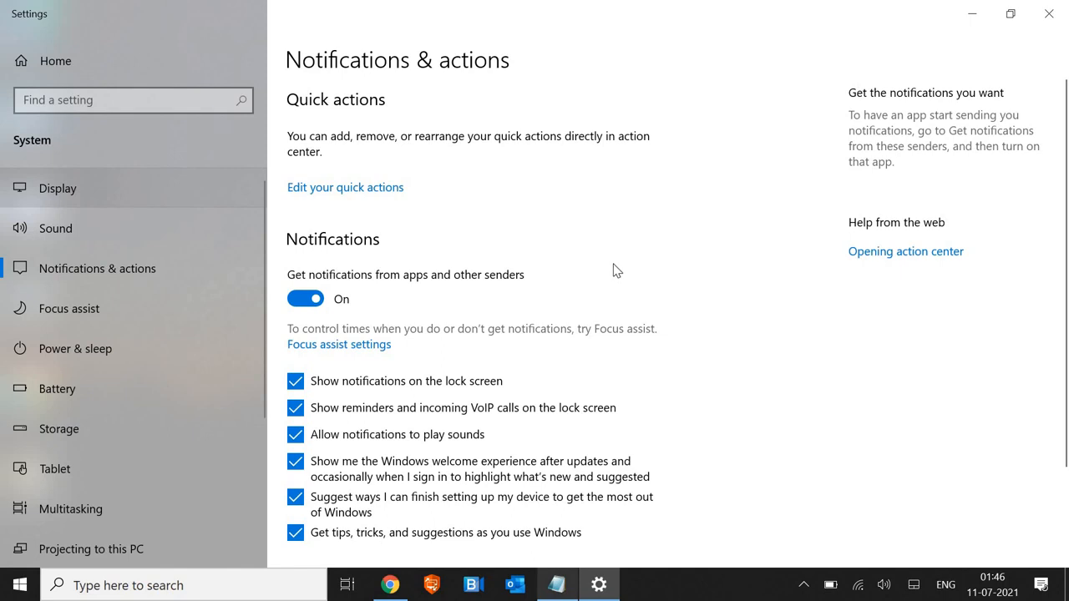
pyautogui.scroll(-3, 617, 270)
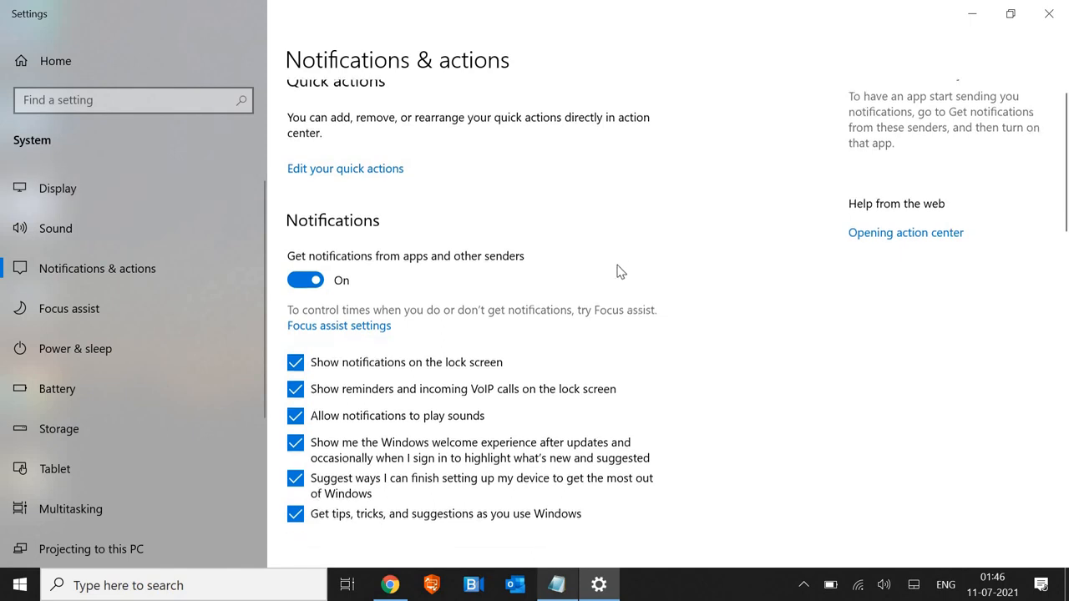
pyautogui.scroll(-3, 616, 270)
pyautogui.scroll(5, 616, 270)
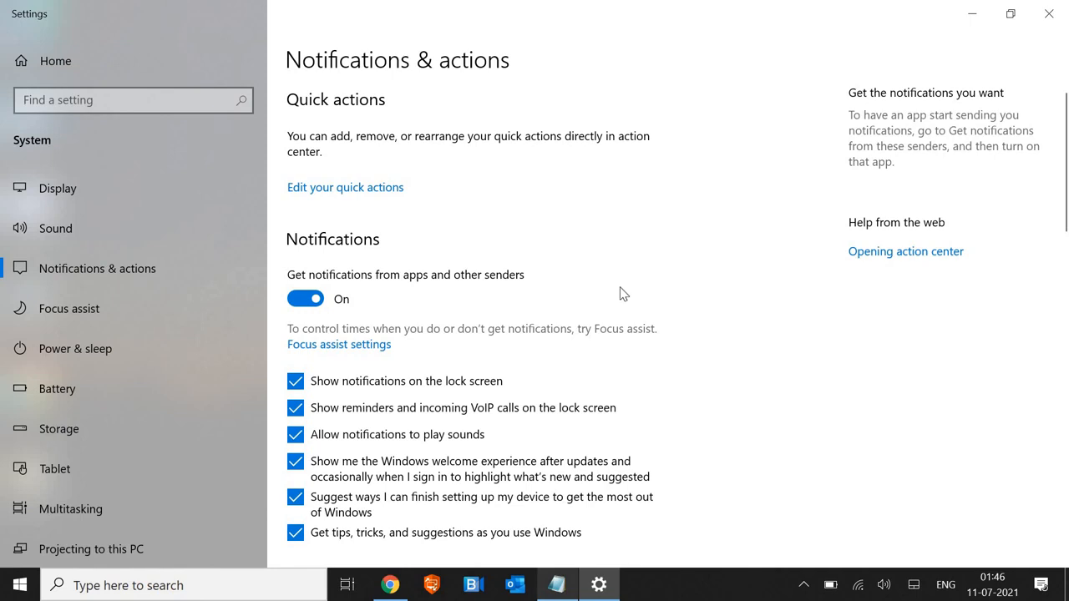
pyautogui.scroll(-5, 585, 361)
pyautogui.scroll(-3, 585, 360)
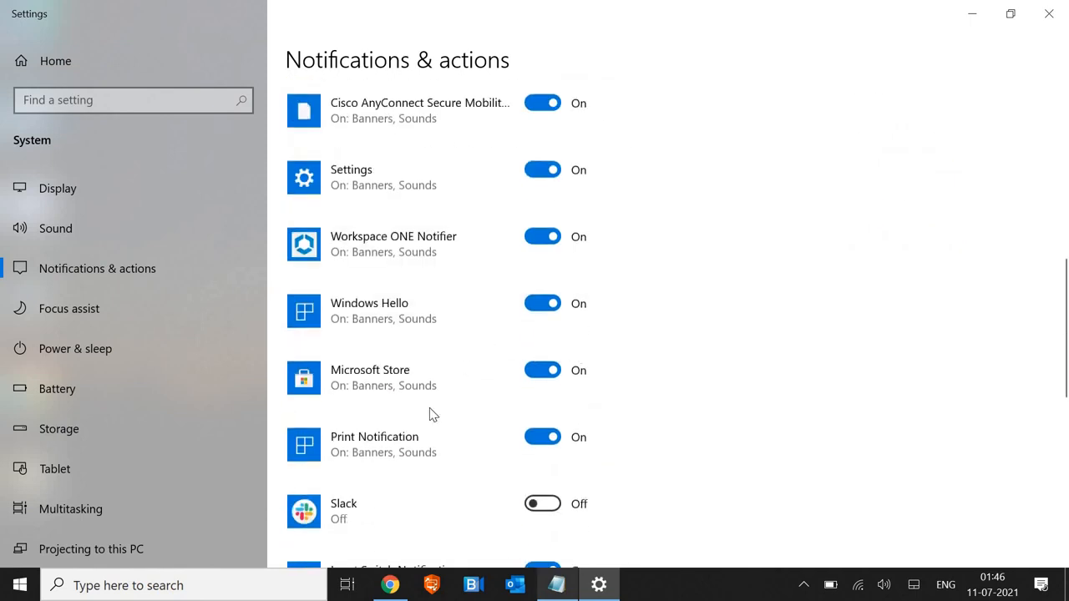
pyautogui.scroll(-3, 425, 437)
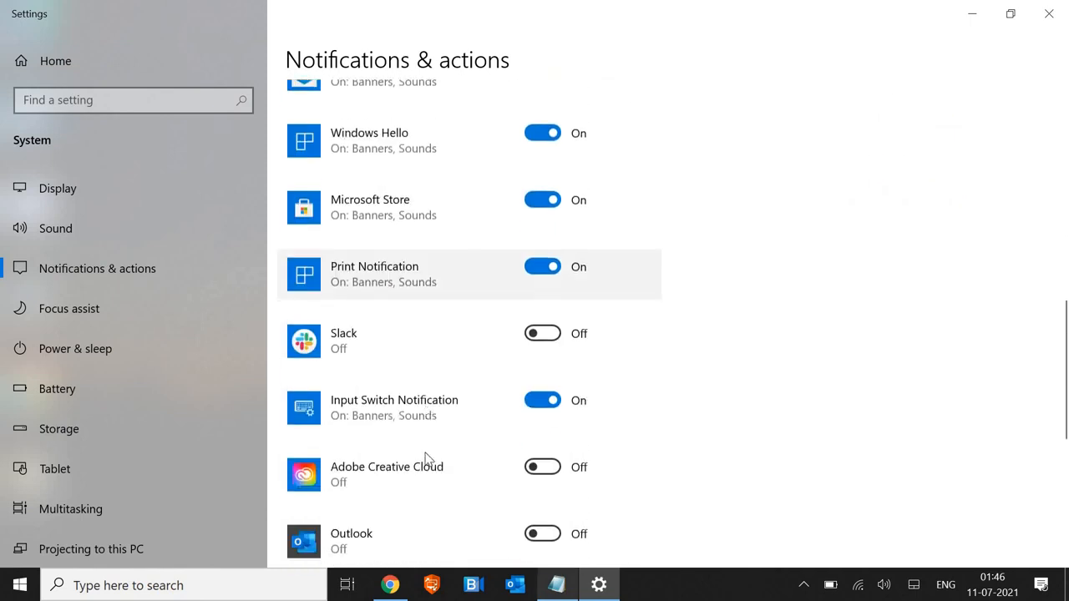
pyautogui.scroll(10, 424, 459)
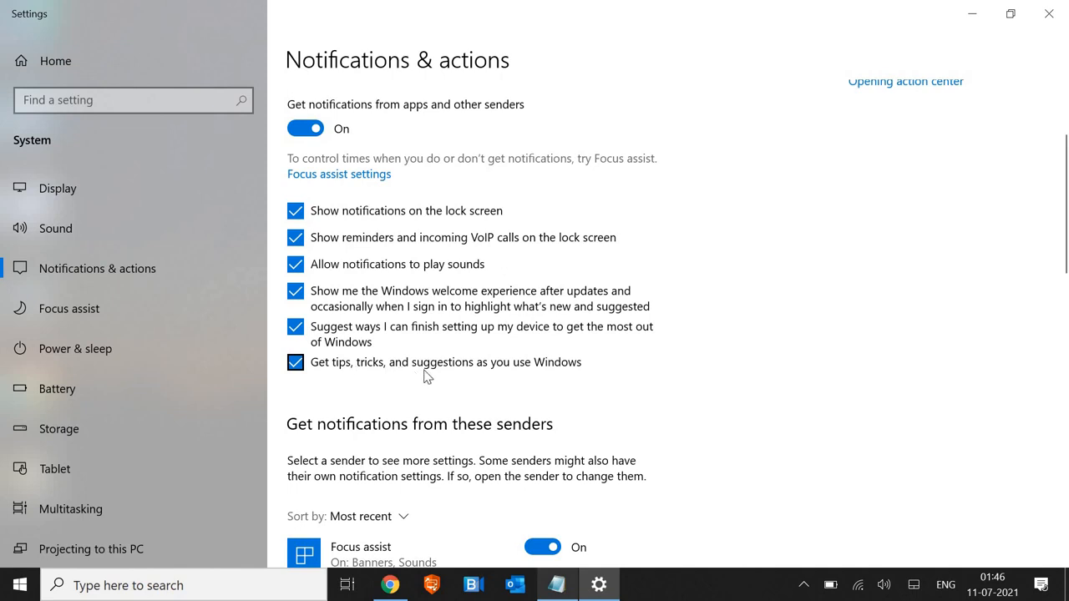
# Step: Turn off all six notification options, from lock screen notifications and reminders to sounds, welcome experience, setup suggestions and tips
pyautogui.click(296, 210)
pyautogui.click(295, 237)
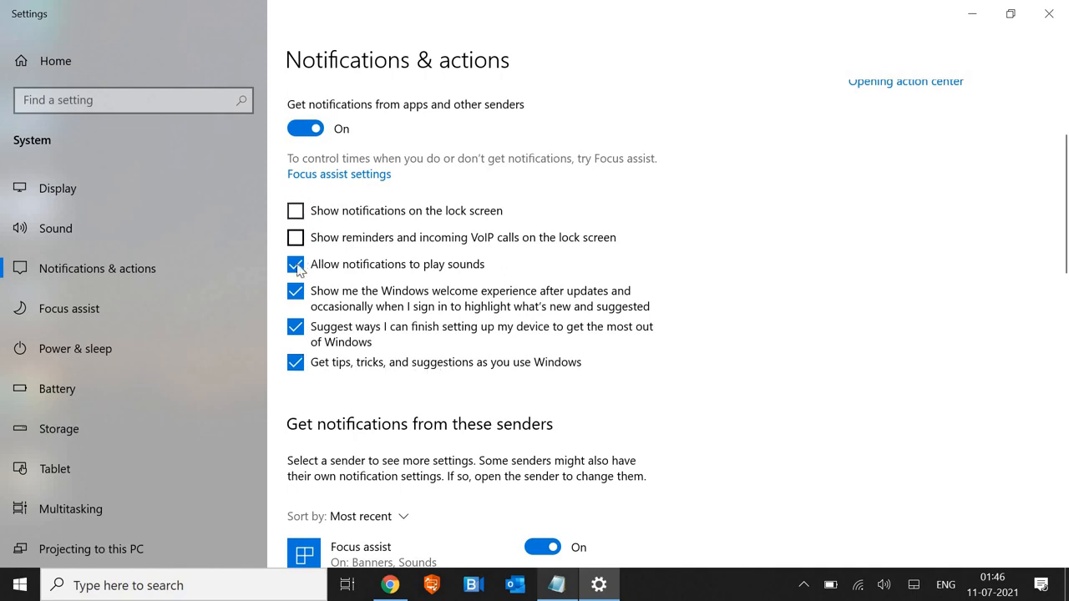
pyautogui.click(296, 264)
pyautogui.click(296, 292)
pyautogui.click(296, 327)
pyautogui.click(295, 365)
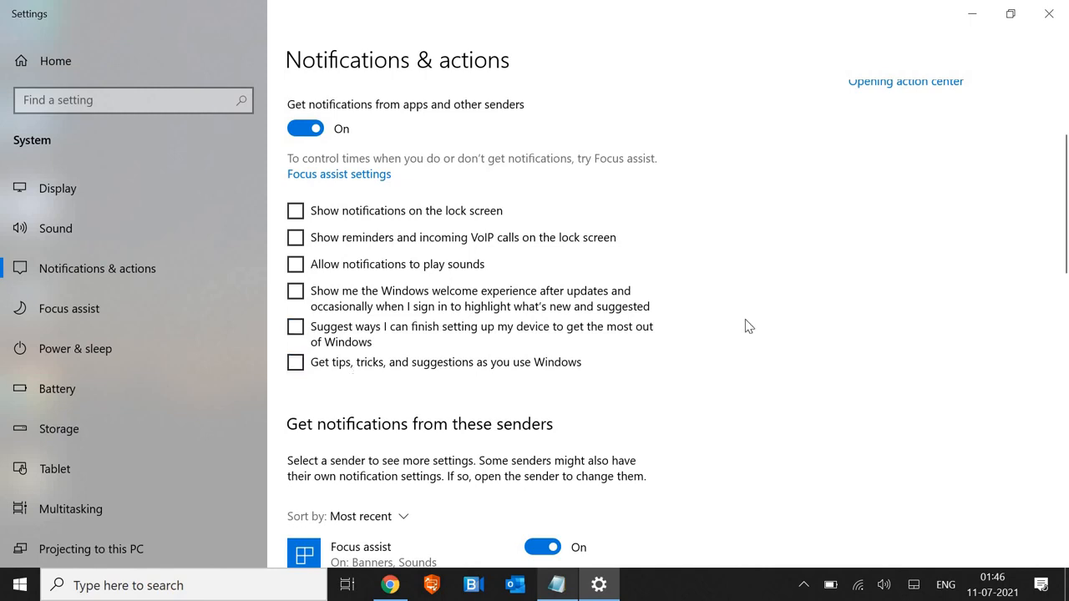
# Step: Review which individual apps may send notifications, and close the Settings window
pyautogui.scroll(2, 573, 313)
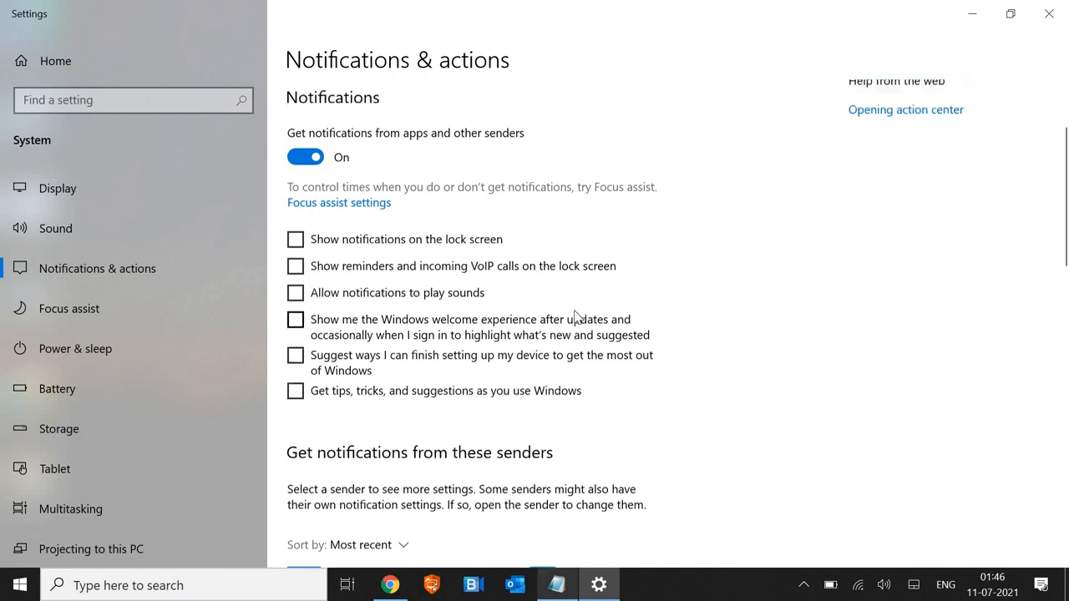
pyautogui.scroll(-10, 650, 320)
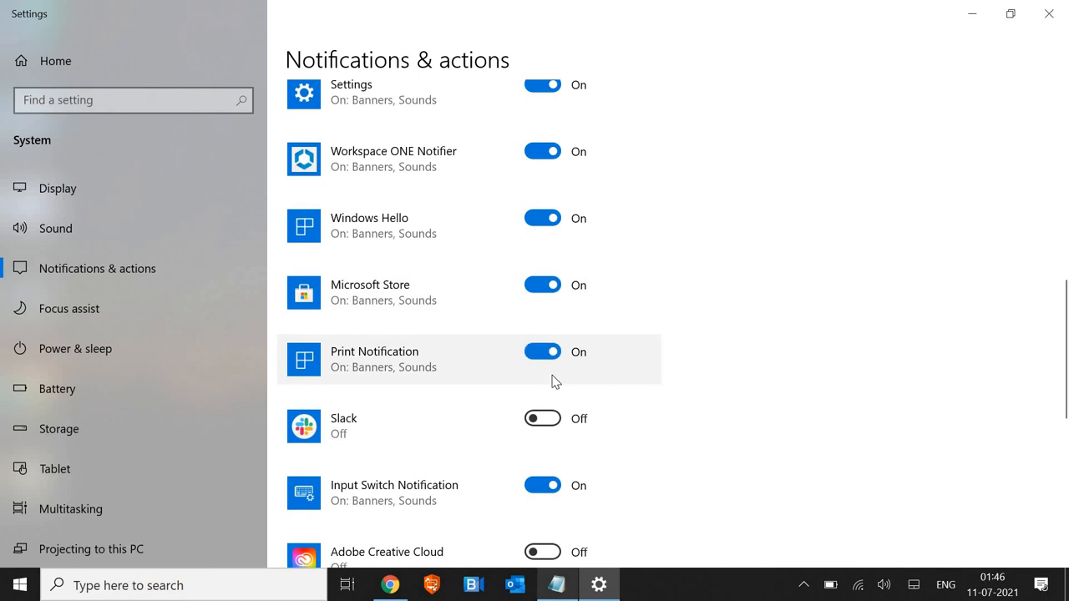
pyautogui.scroll(-2, 554, 377)
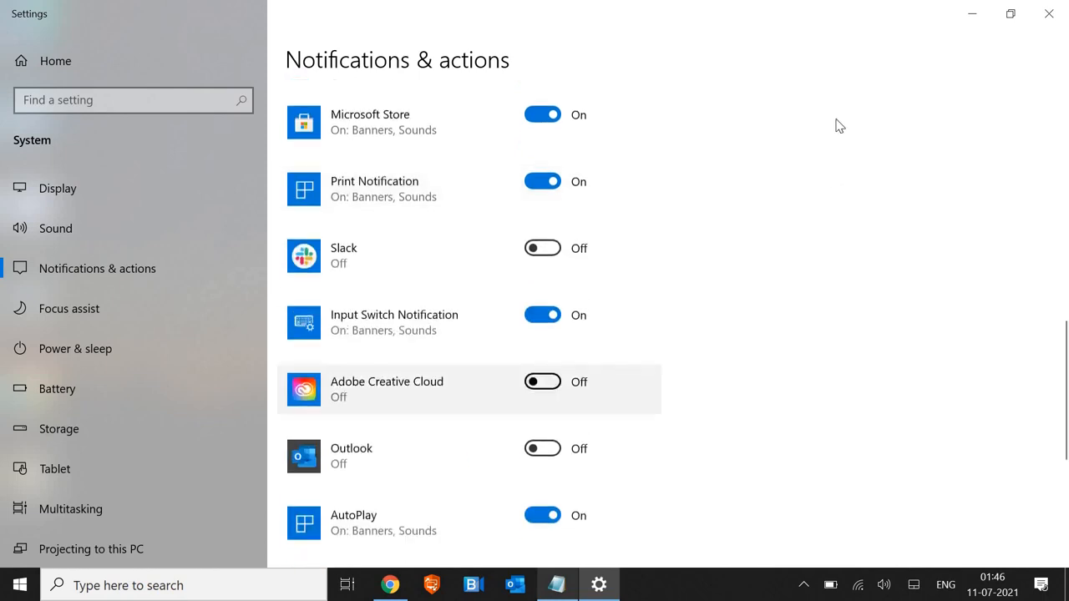
pyautogui.scroll(4, 977, 127)
pyautogui.click(1049, 13)
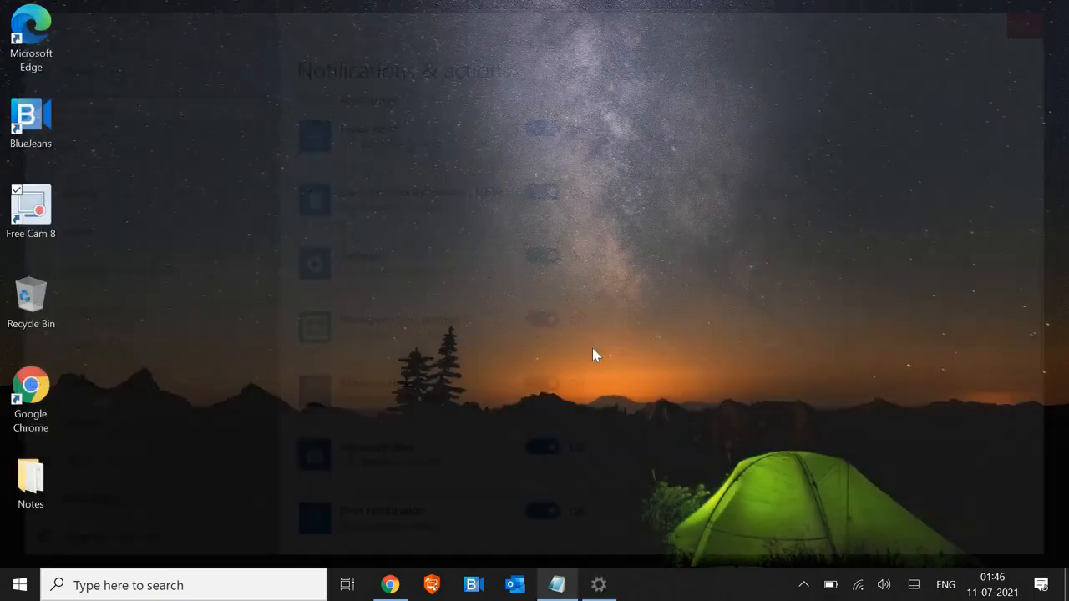
# Step: Start Disk Cleanup for the C: drive by running cleanmgr from the Run dialog
pyautogui.click(155, 582)
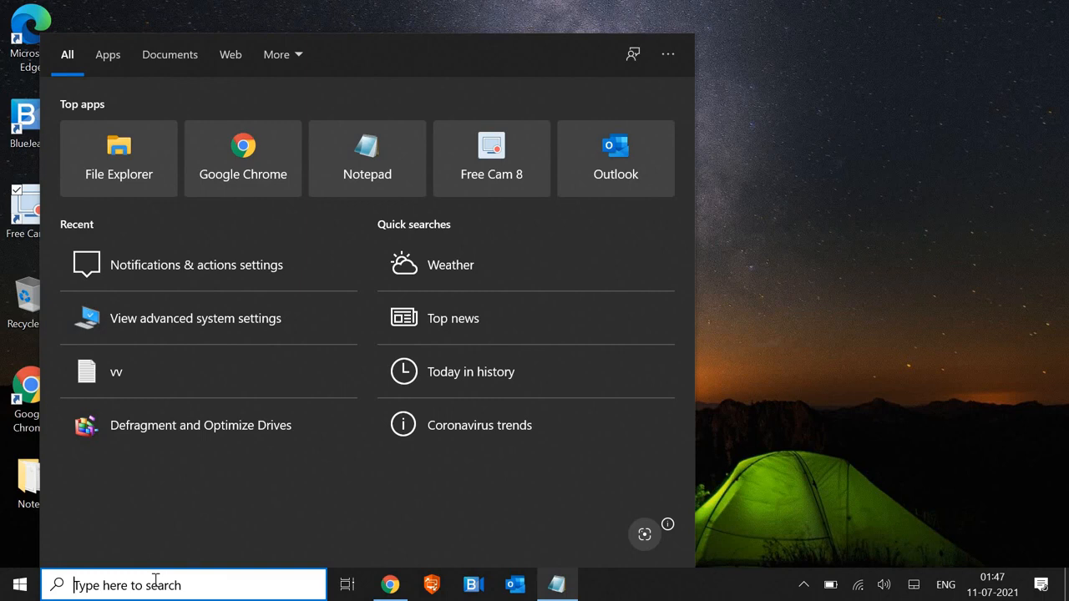
pyautogui.write('run')
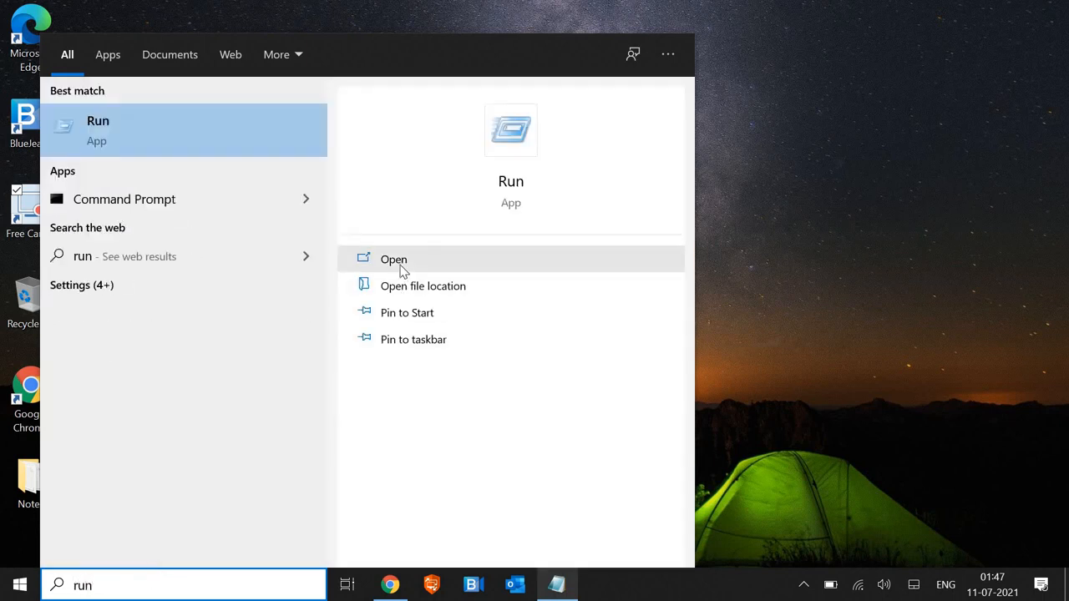
pyautogui.click(398, 264)
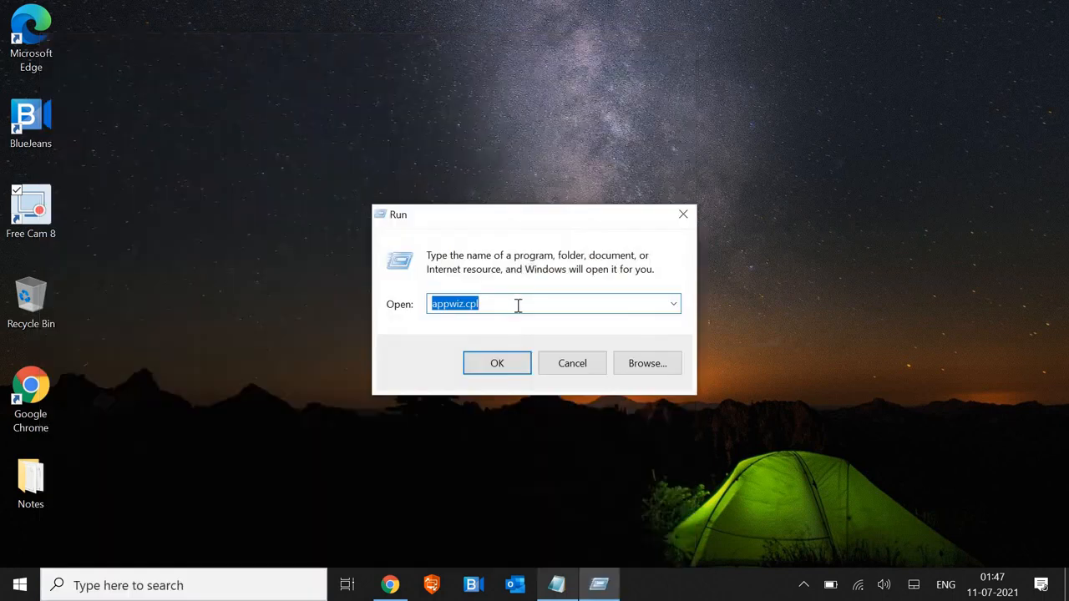
pyautogui.write('cleanm')
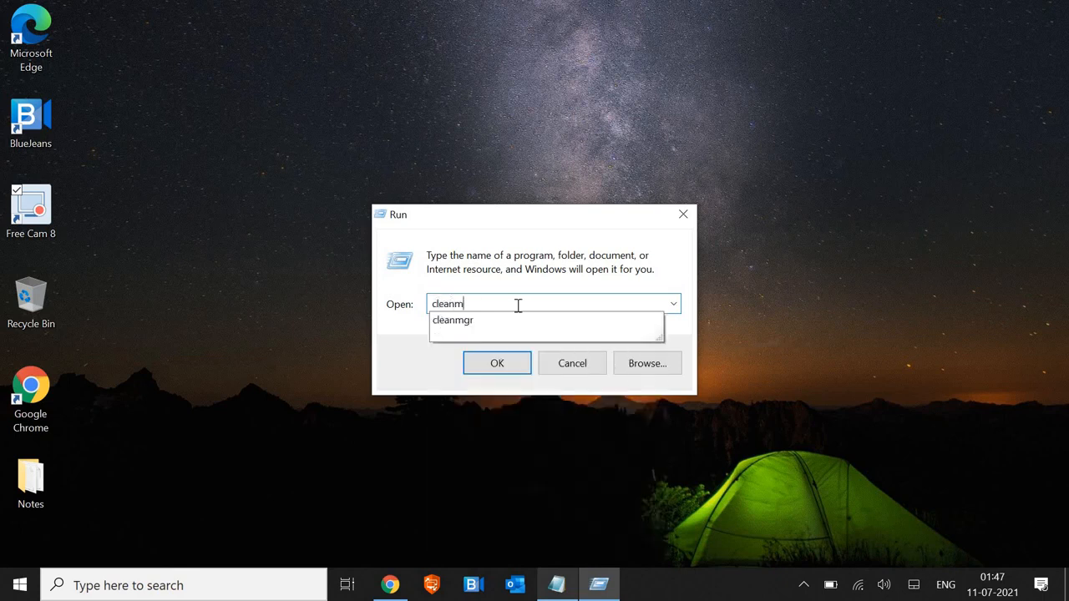
pyautogui.write('gr')
pyautogui.press('Return')
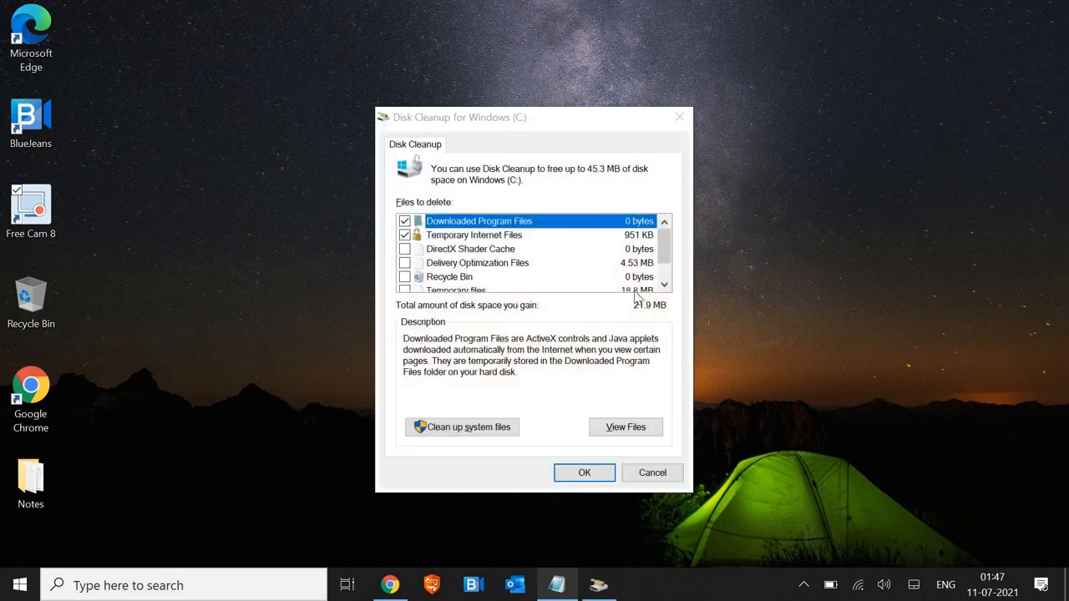
# Step: Add DirectX Shader Cache, Delivery Optimization Files, Recycle Bin and Temporary files to the files to delete, and cancel the cleanup
pyautogui.click(404, 249)
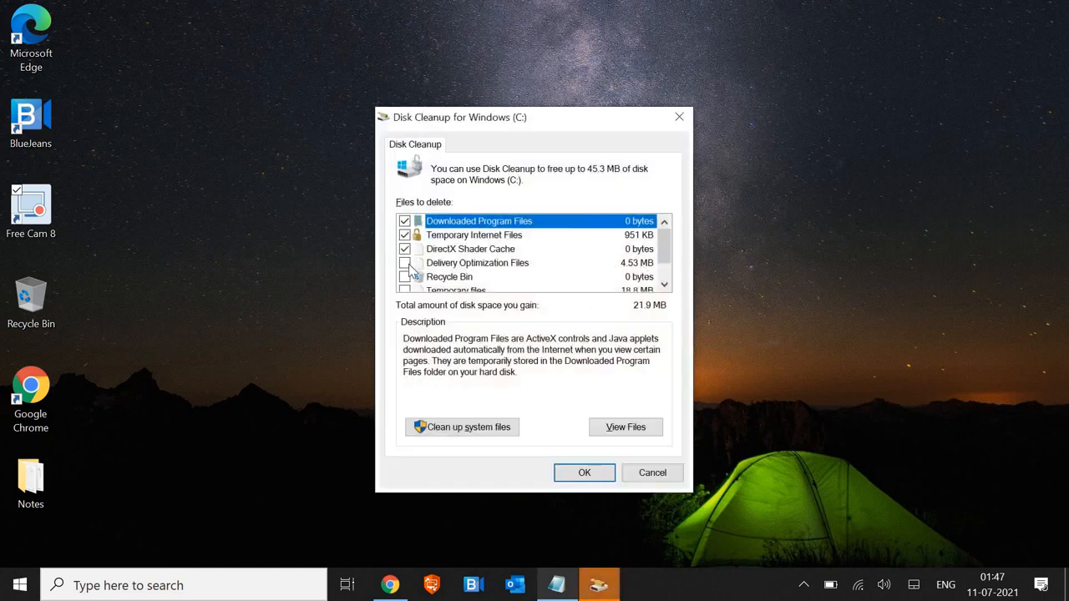
pyautogui.click(406, 263)
pyautogui.click(406, 277)
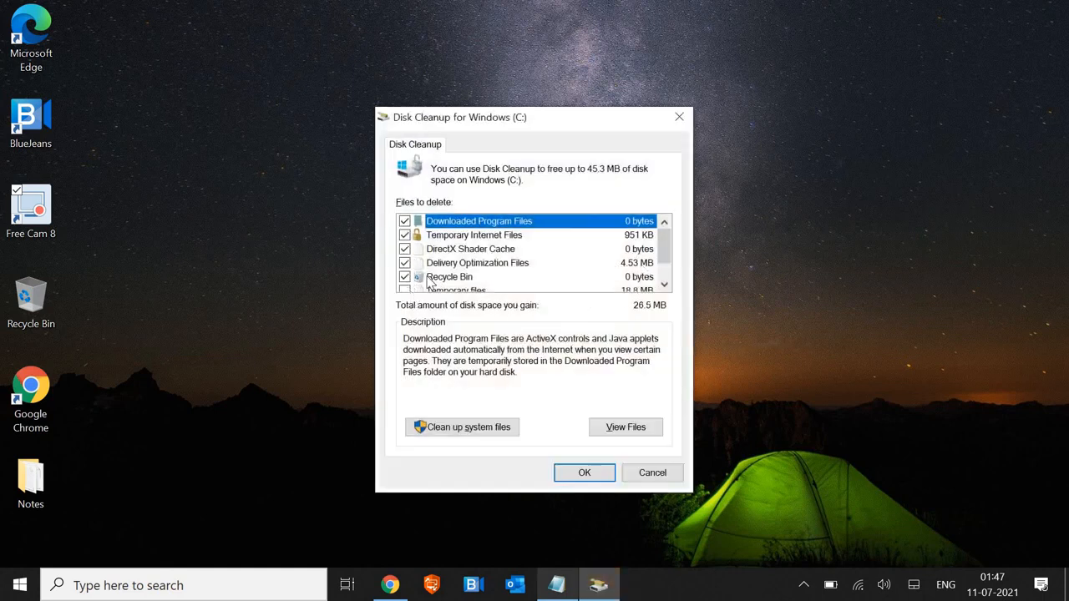
pyautogui.scroll(-1, 420, 279)
pyautogui.click(404, 263)
pyautogui.scroll(1, 435, 269)
pyautogui.scroll(-1, 505, 284)
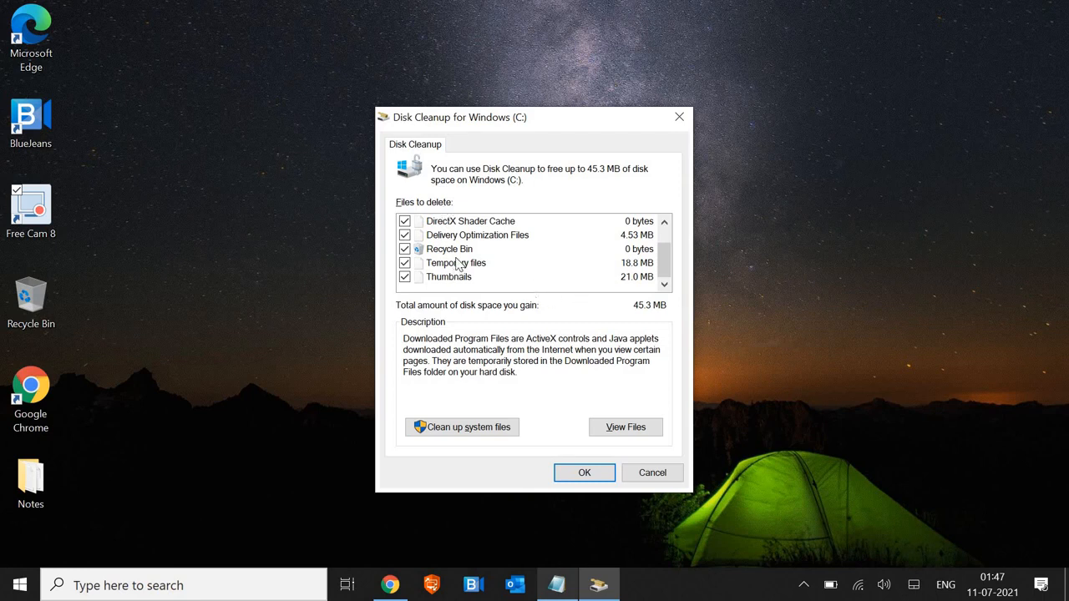
pyautogui.scroll(1, 451, 242)
pyautogui.scroll(-1, 501, 265)
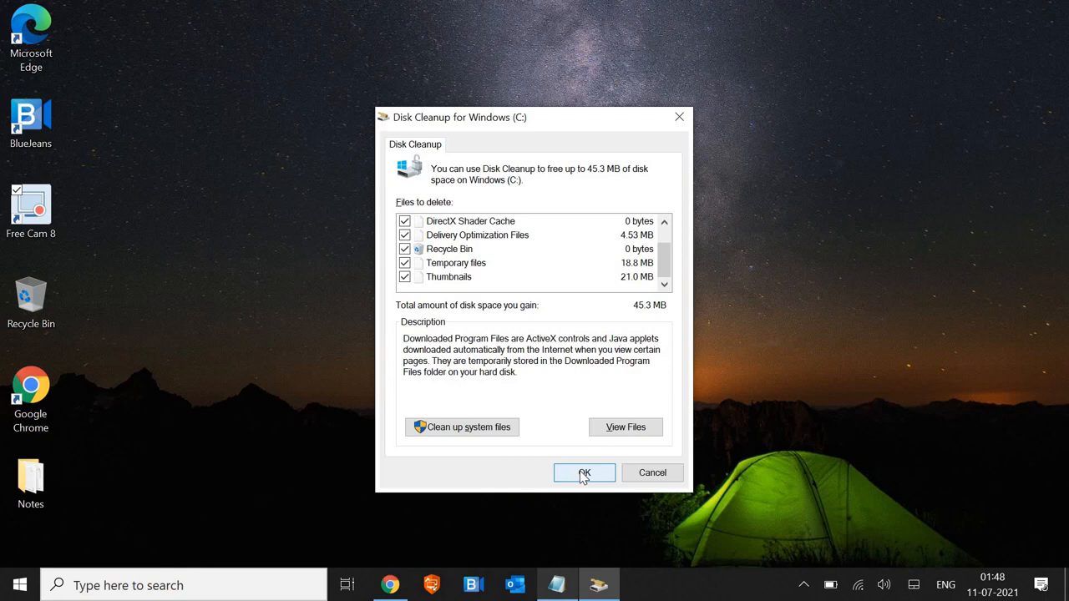
pyautogui.click(652, 476)
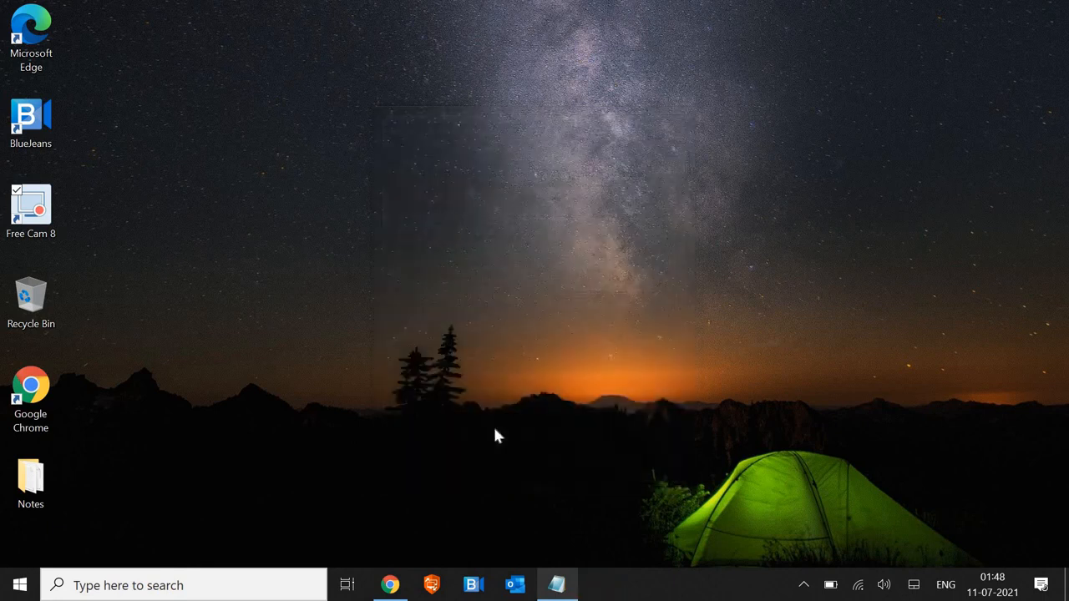
# Step: Open the Windows Prefetch folder by running prefetch from the Run dialog, and grant access to it
pyautogui.click(184, 585)
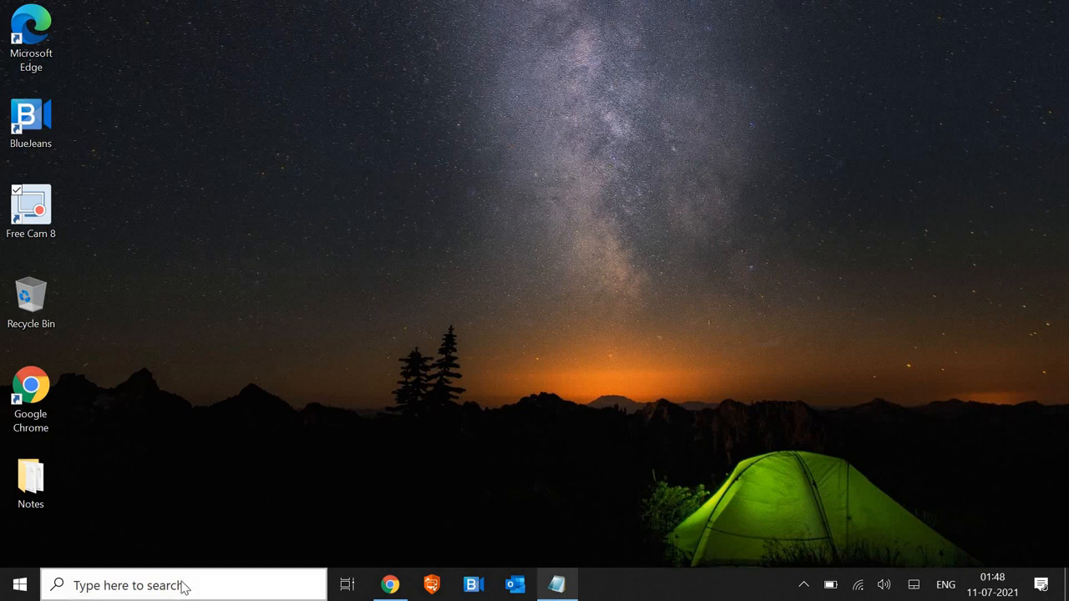
pyautogui.write('run')
pyautogui.press('Return')
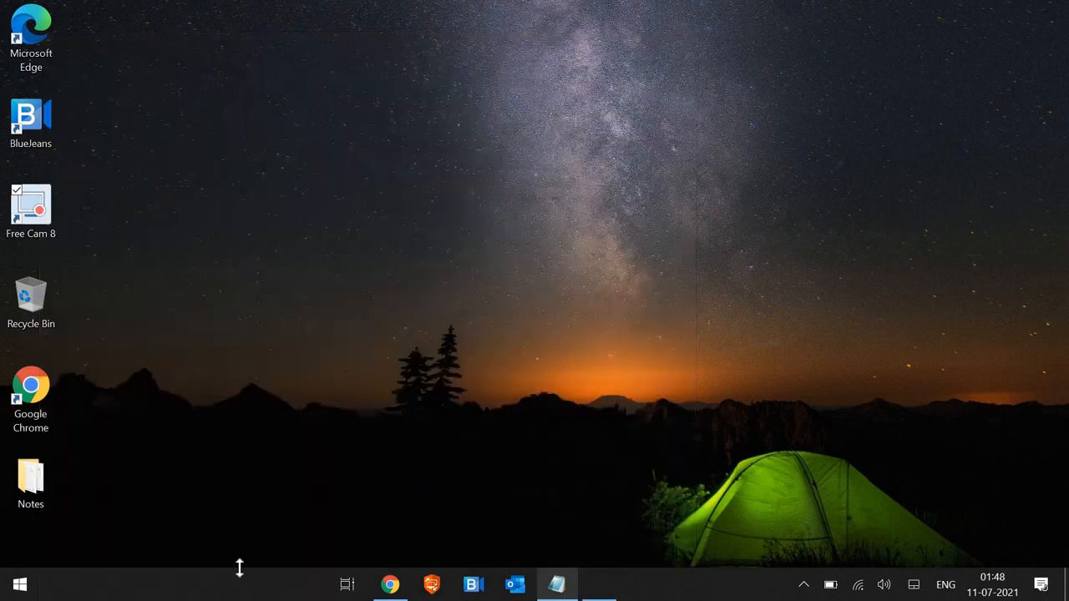
pyautogui.write('per')
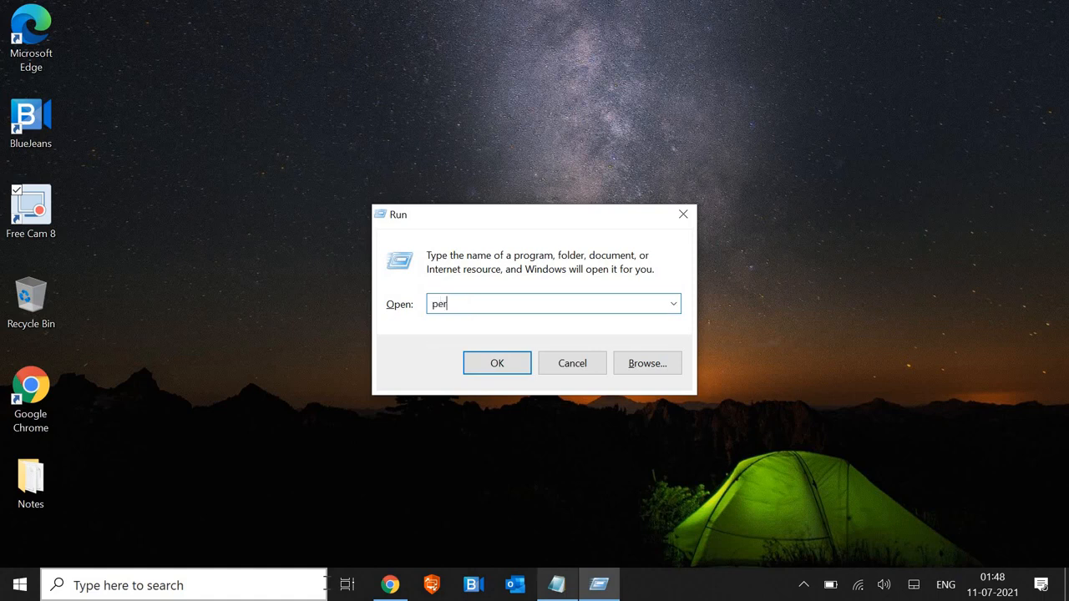
pyautogui.press('BackSpace')
pyautogui.write('refe')
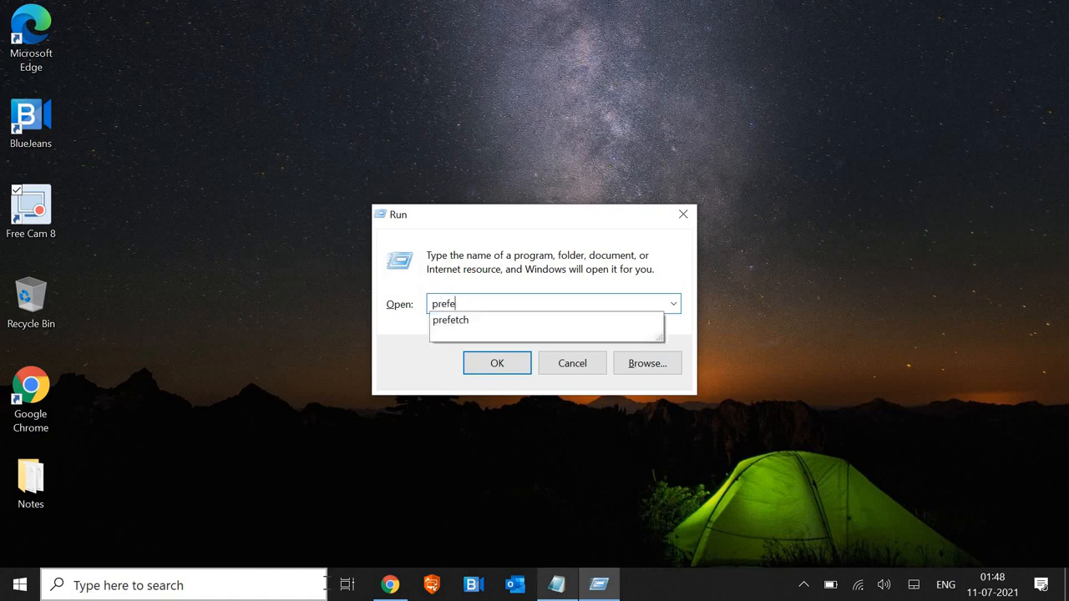
pyautogui.press('Down')
pyautogui.press('Return')
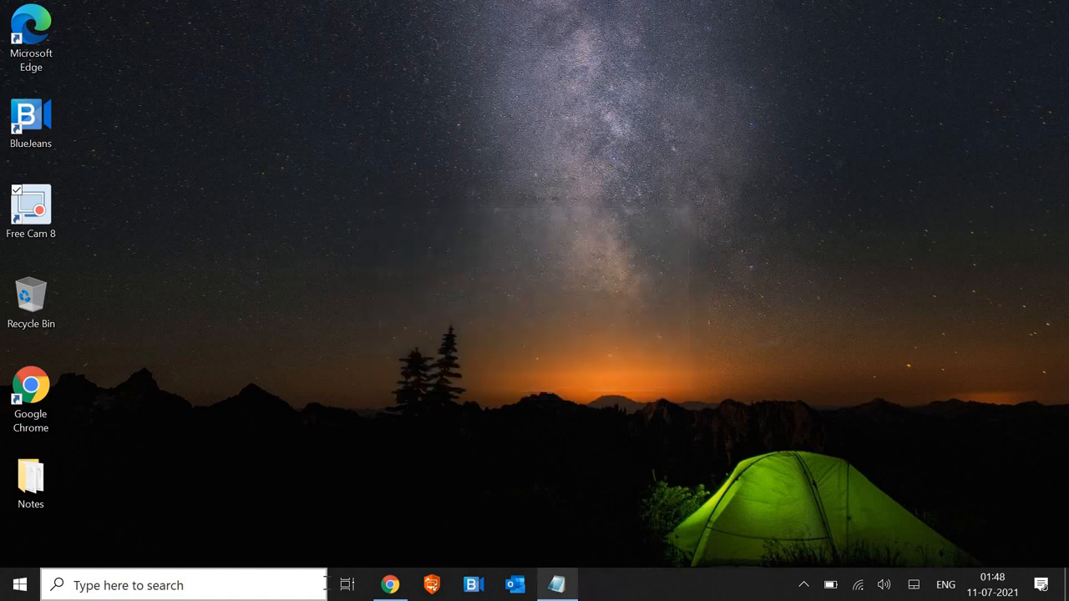
pyautogui.click(575, 318)
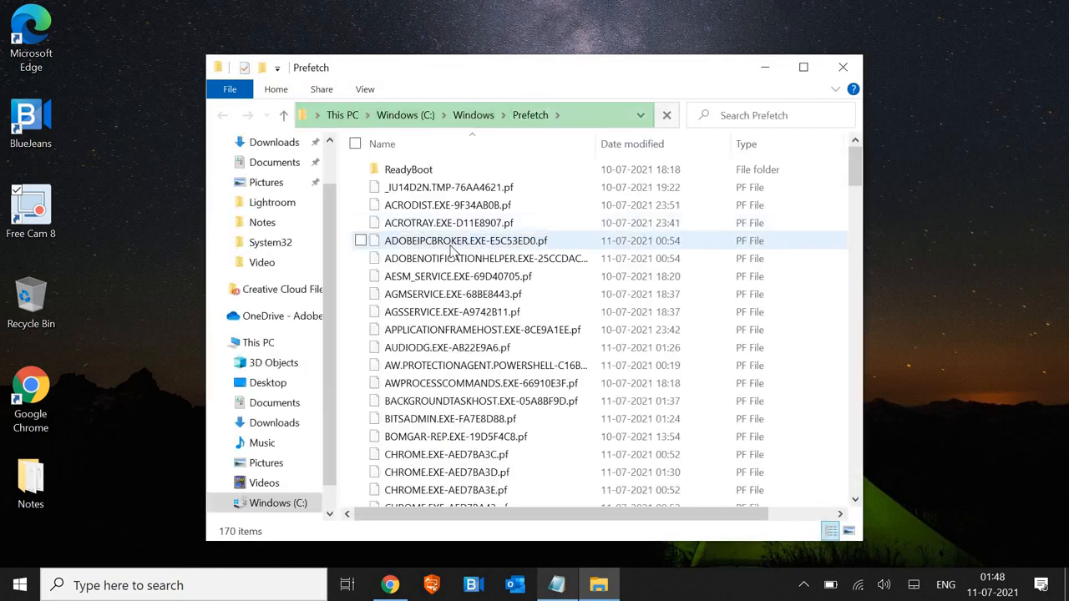
# Step: Permanently delete all items in the Prefetch folder, skipping the file in use, and close the folder window
pyautogui.click(448, 243)
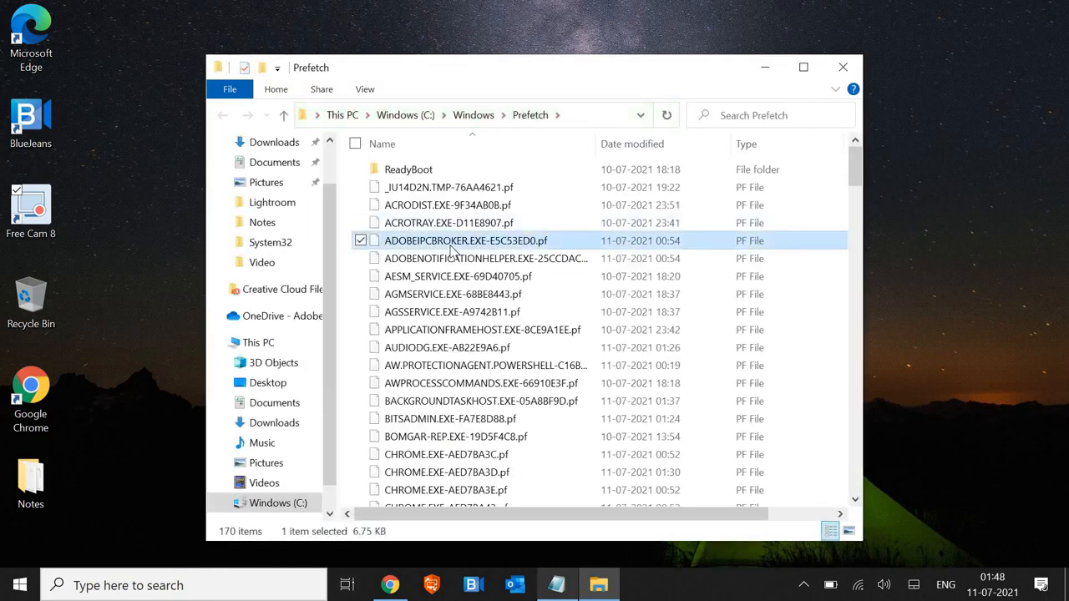
pyautogui.hotkey('ctrl', 'a')
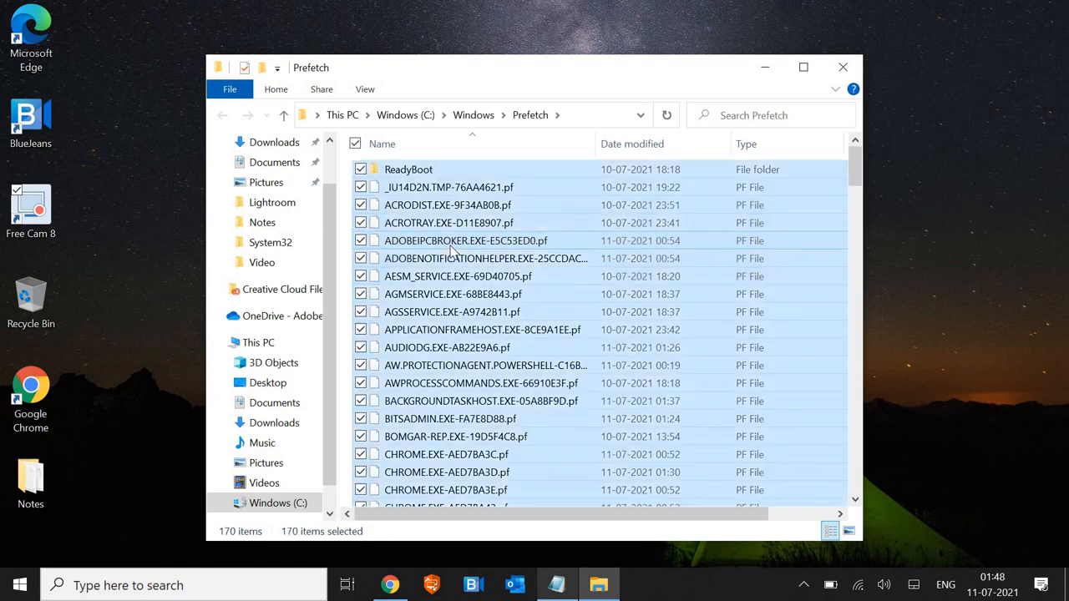
pyautogui.hotkey('shift', 'Delete')
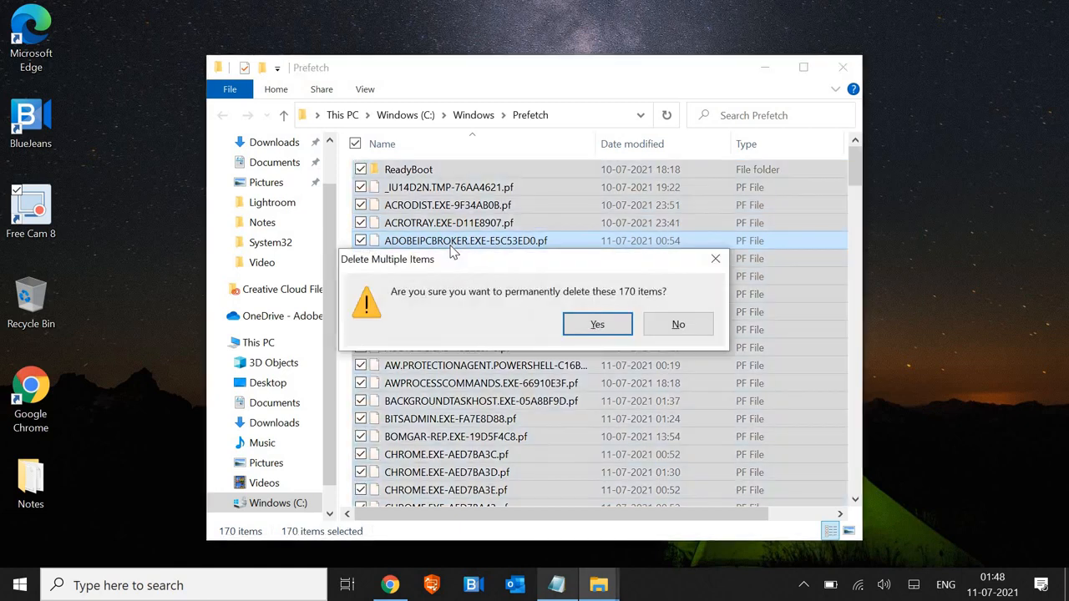
pyautogui.press('Return')
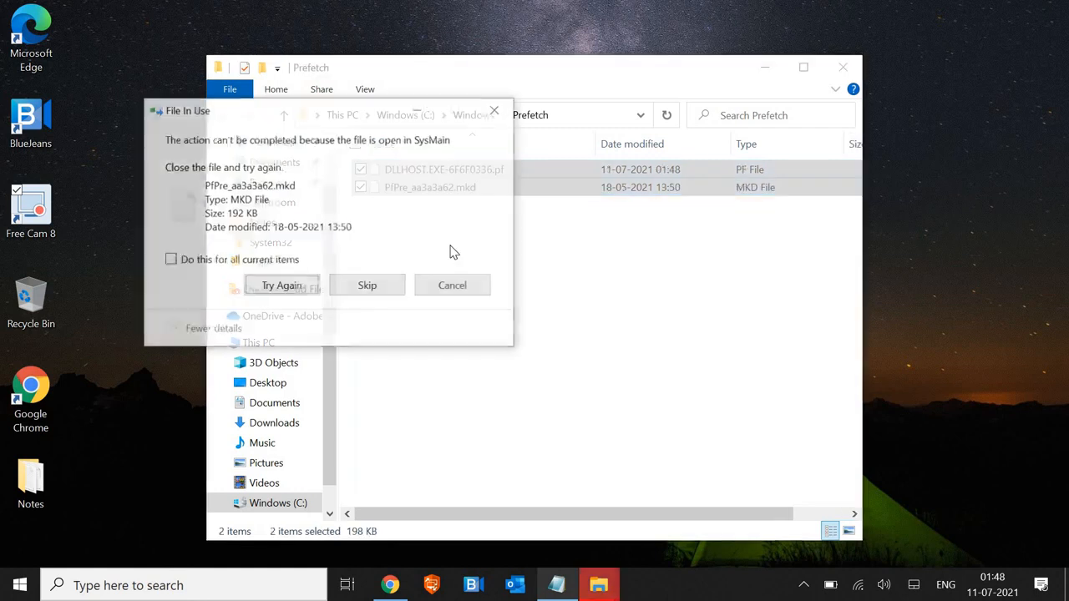
pyautogui.click(391, 285)
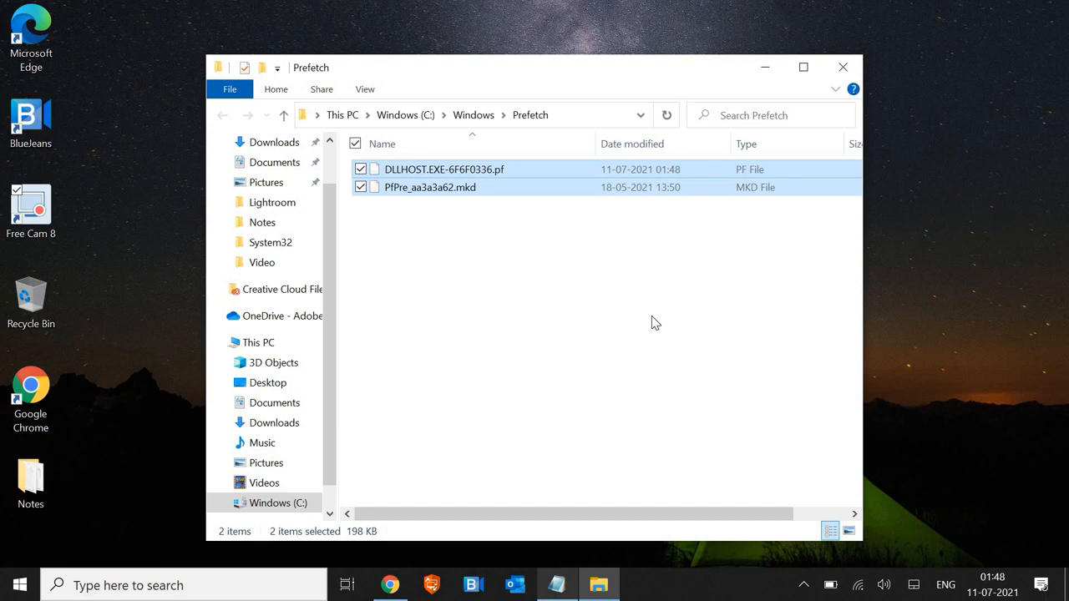
pyautogui.click(844, 70)
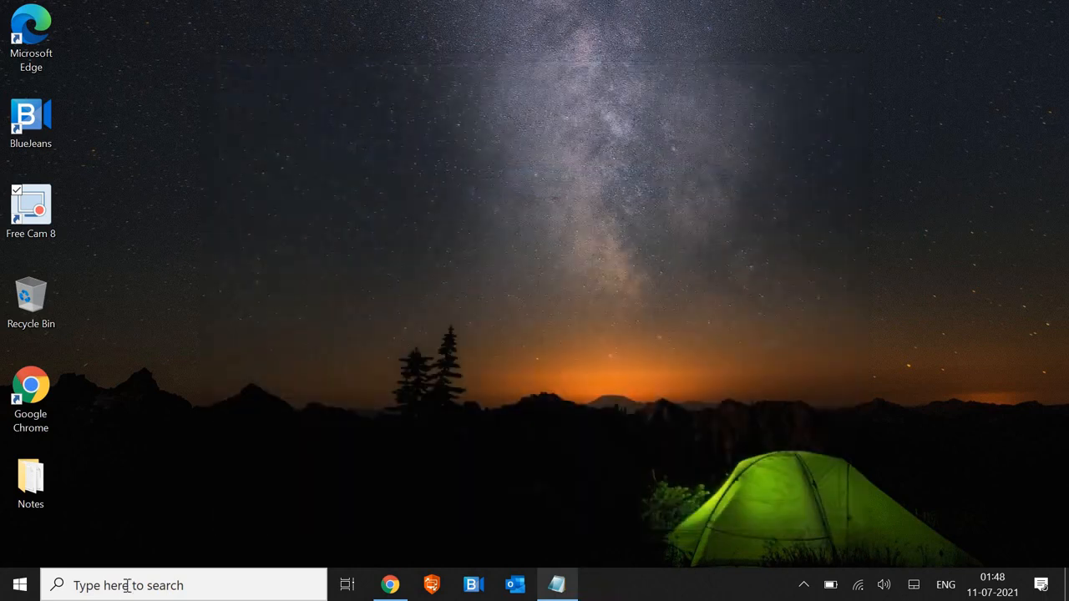
# Step: Review the startup programs in Task Manager, including the options available for Slack, and close Task Manager
pyautogui.rightClick(18, 587)
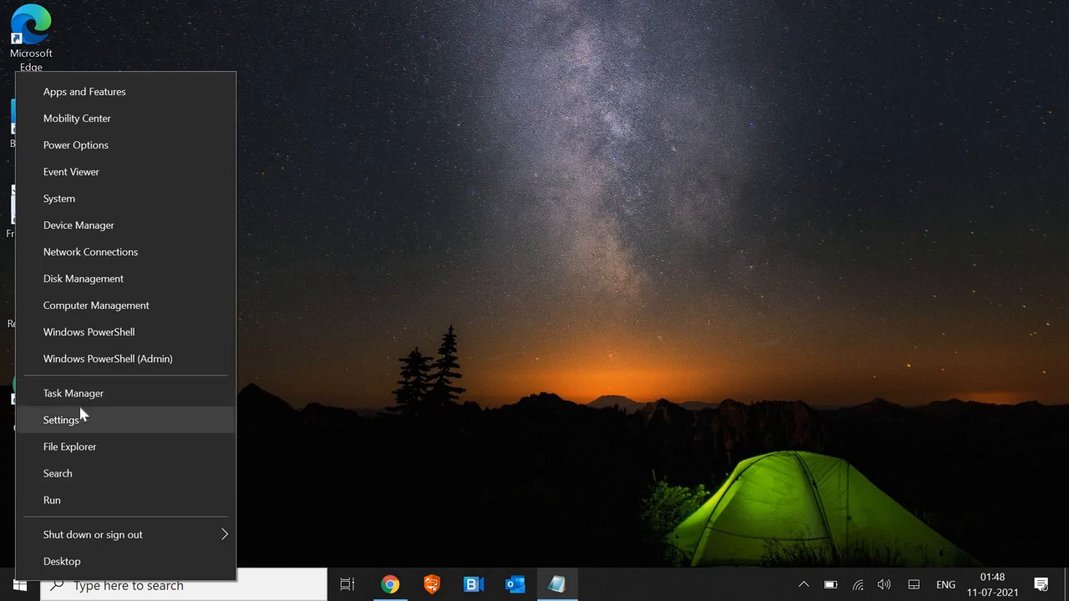
pyautogui.click(83, 396)
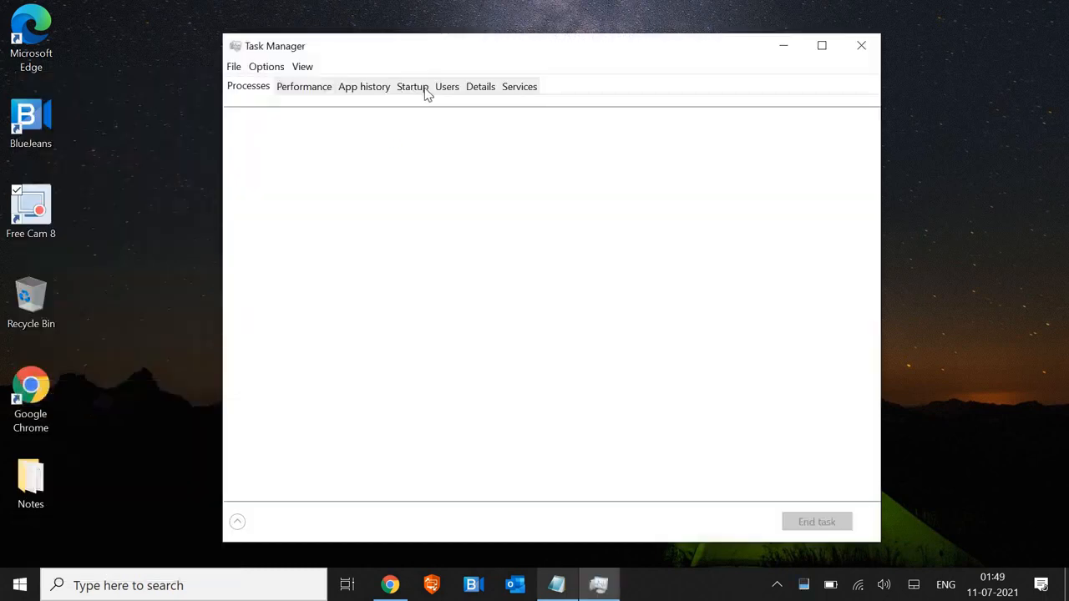
pyautogui.click(423, 90)
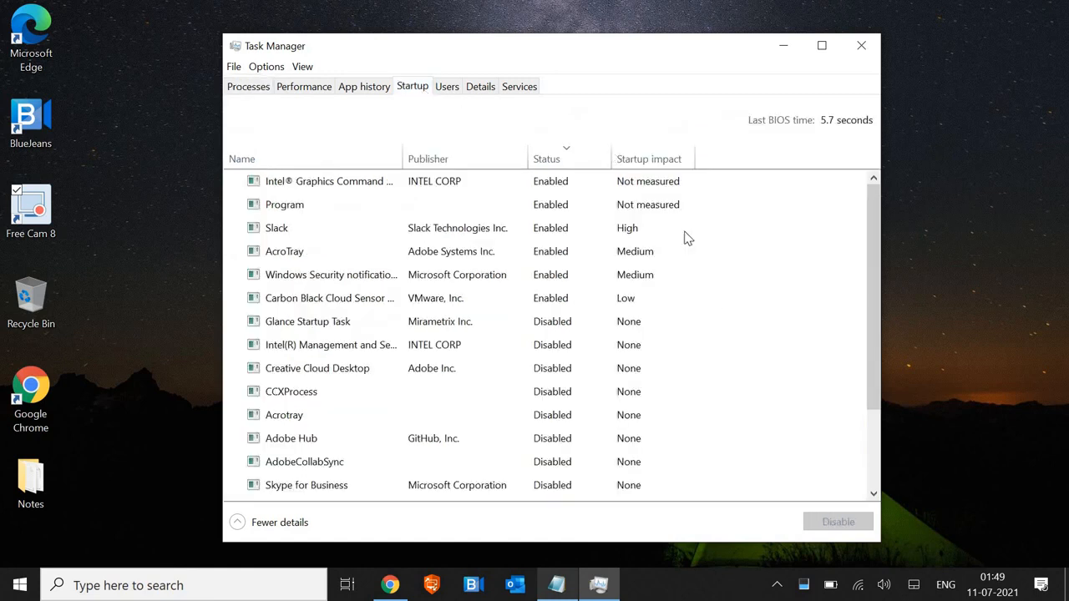
pyautogui.rightClick(561, 233)
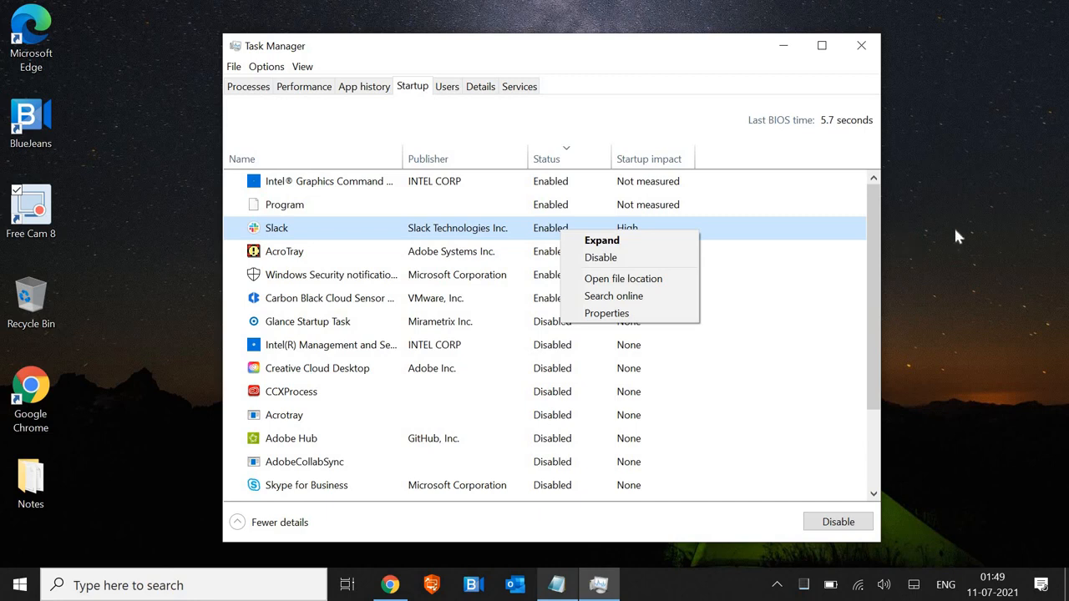
pyautogui.click(991, 267)
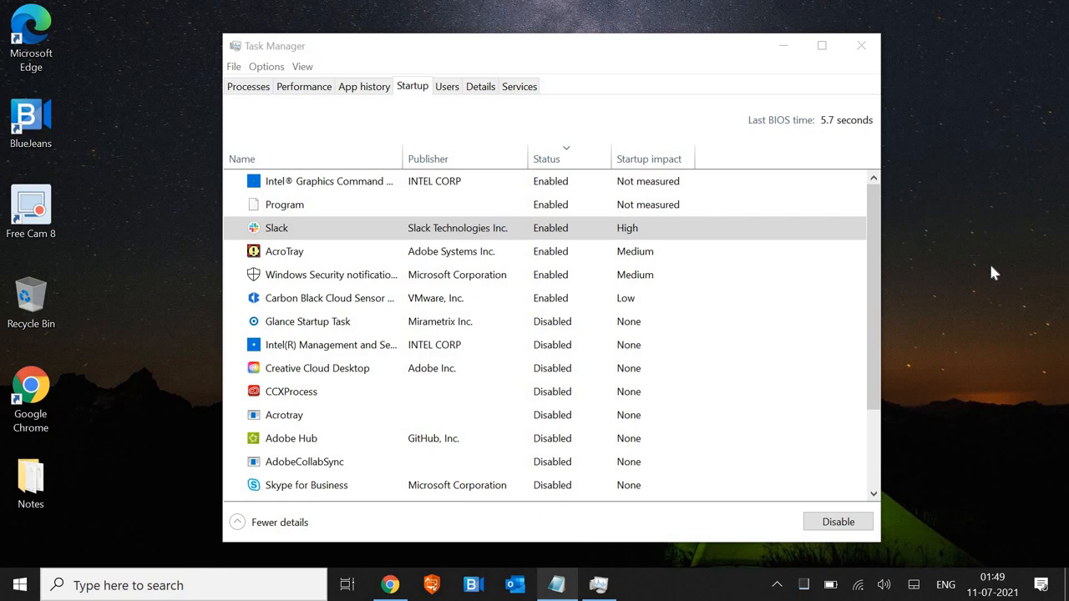
pyautogui.click(861, 45)
# Step: Search Windows for power, open the Power & sleep settings, and go to the additional power settings
pyautogui.click(190, 583)
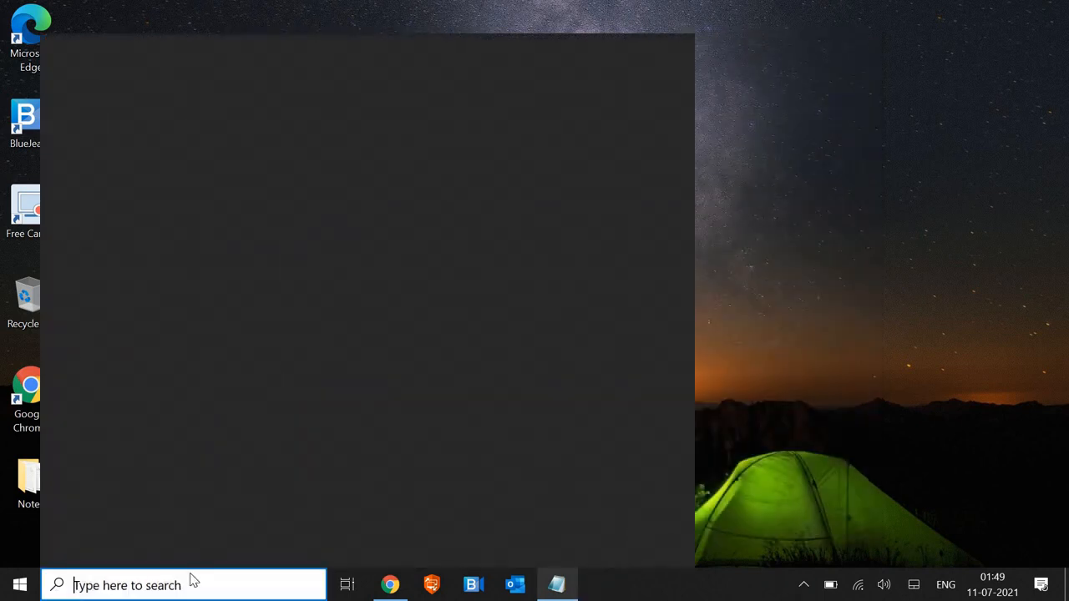
pyautogui.write('power')
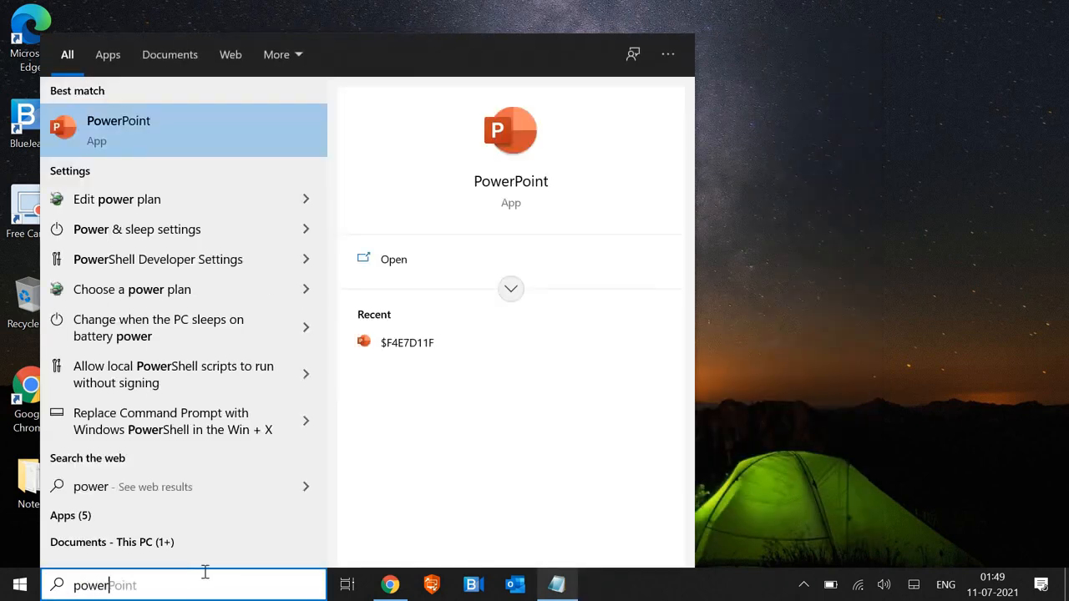
pyautogui.click(183, 231)
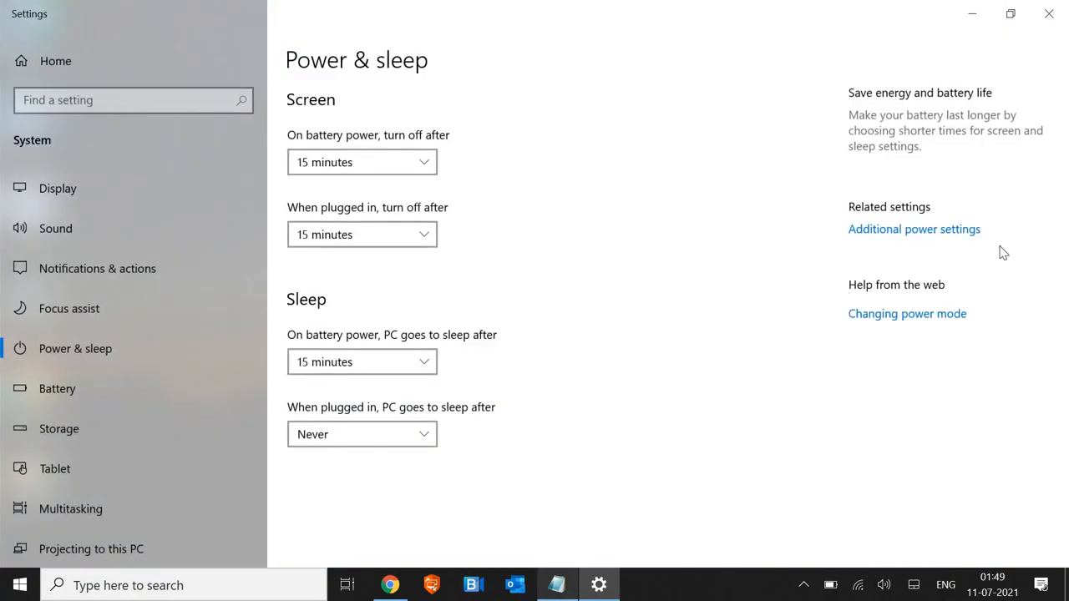
pyautogui.click(950, 233)
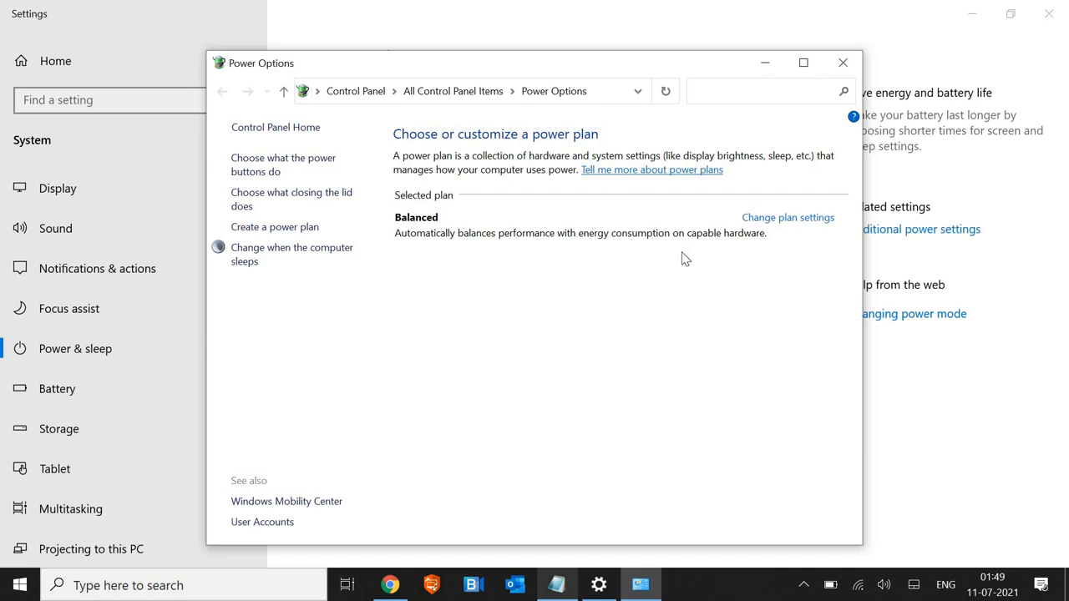
# Step: Review the Balanced plan's settings and its advanced power settings, and cancel out of both without changes
pyautogui.click(788, 218)
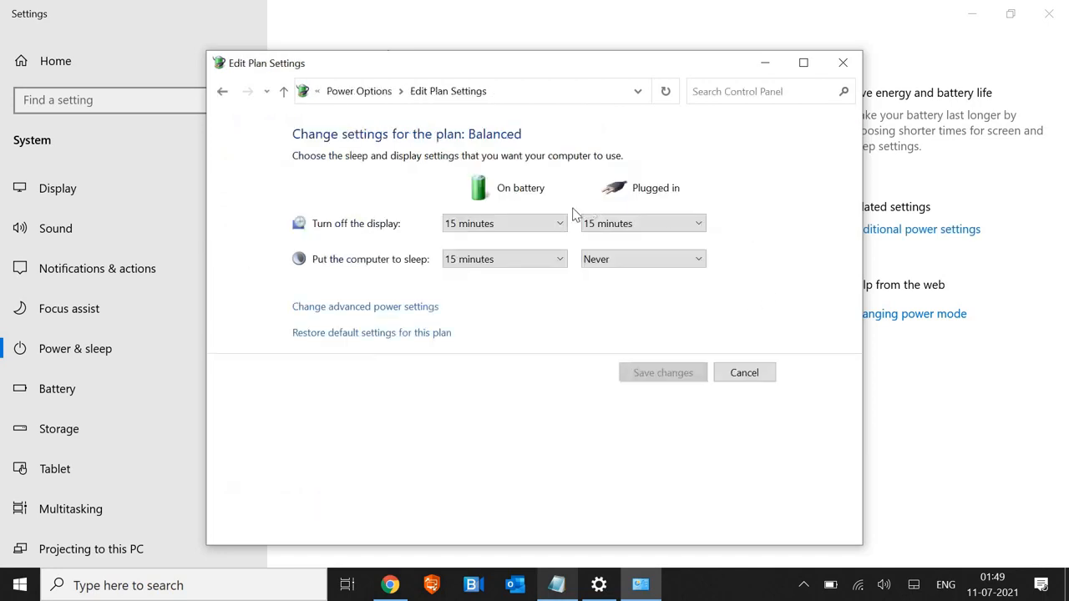
pyautogui.click(408, 307)
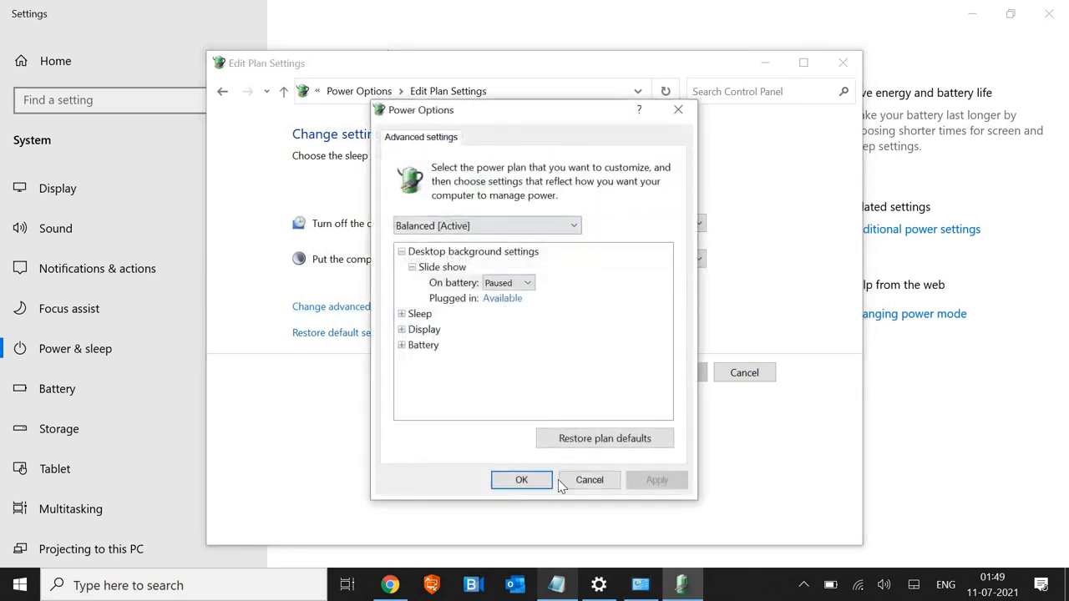
pyautogui.click(584, 483)
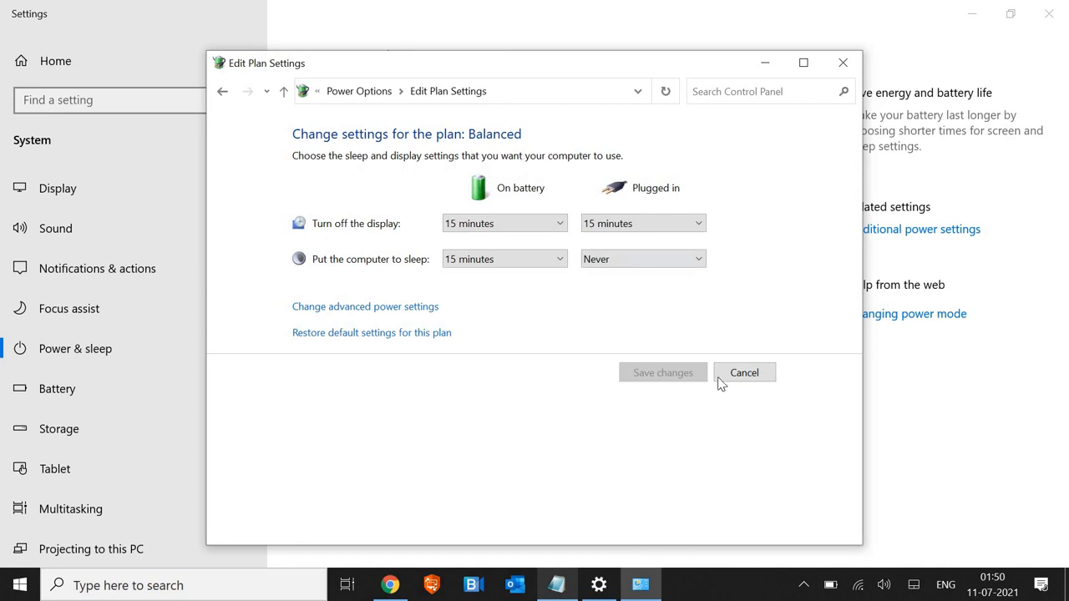
pyautogui.click(744, 375)
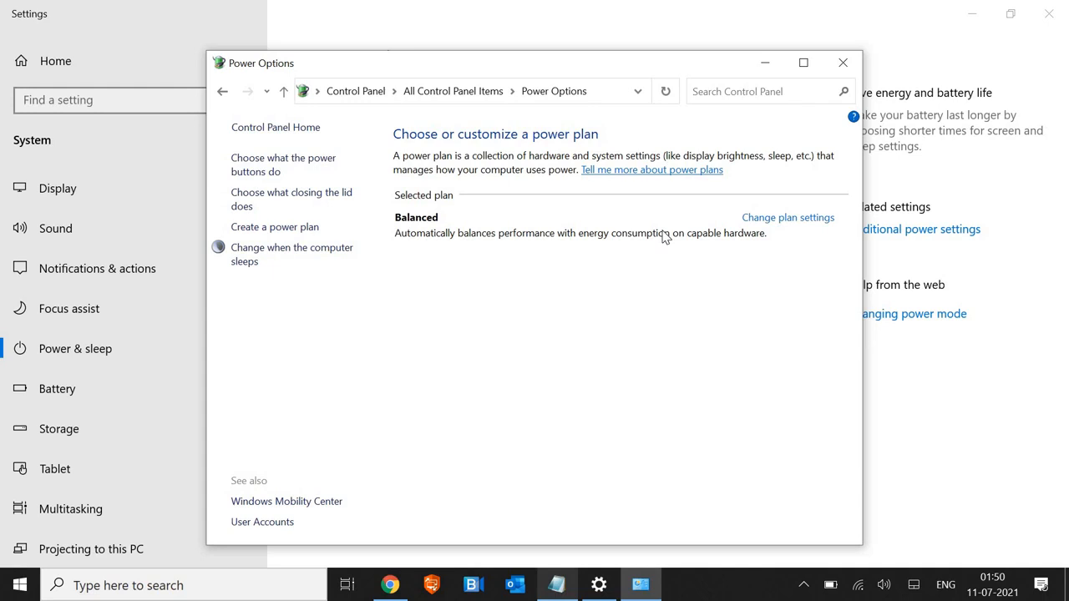
# Step: Restore the default settings for the Balanced power plan and leave the plan's settings
pyautogui.click(775, 219)
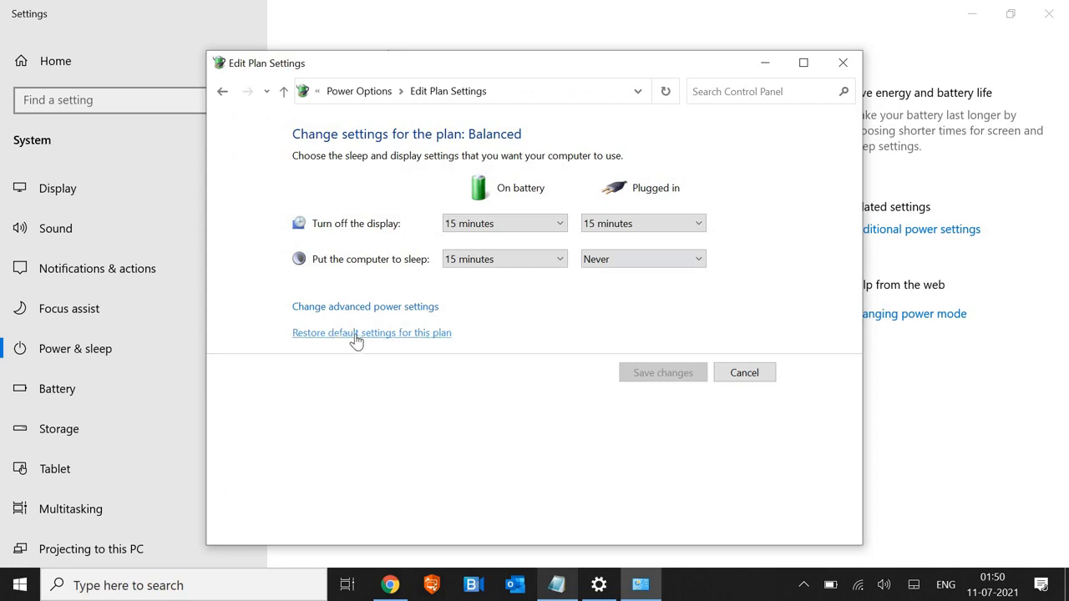
pyautogui.click(432, 333)
pyautogui.click(572, 326)
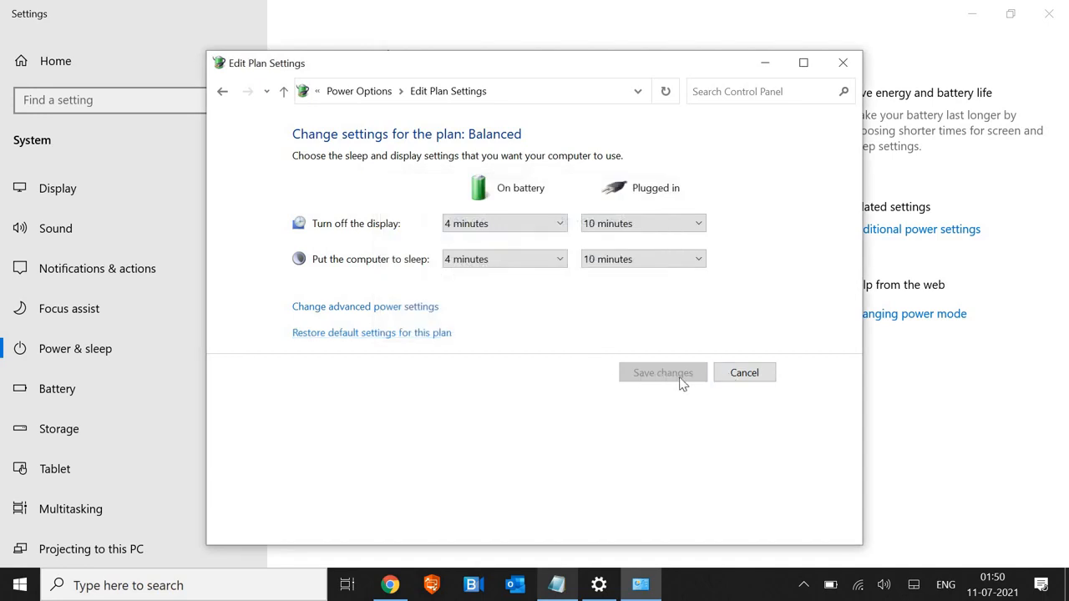
pyautogui.click(733, 382)
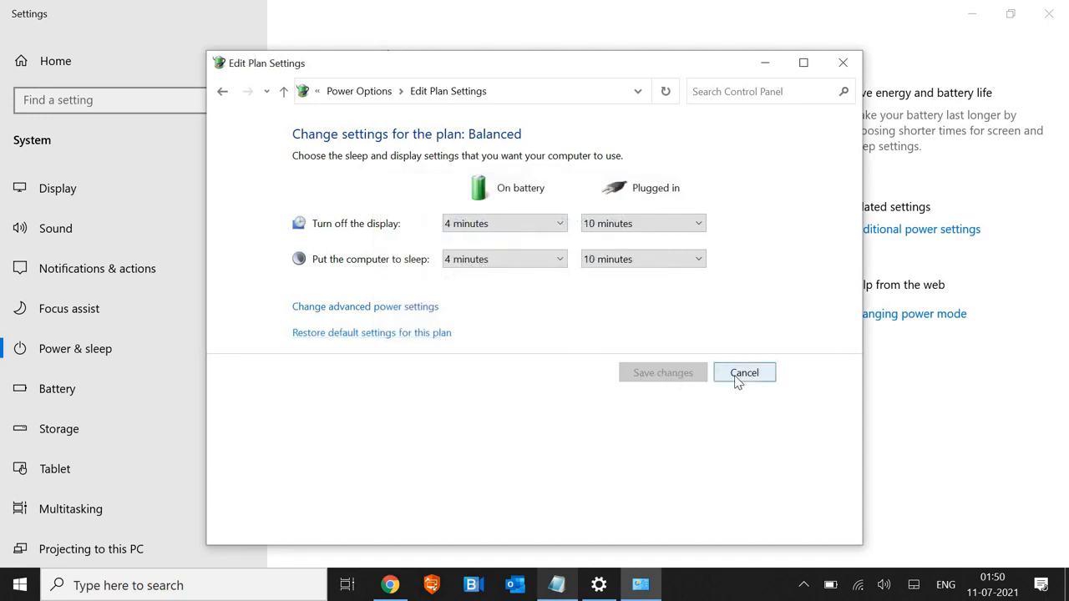